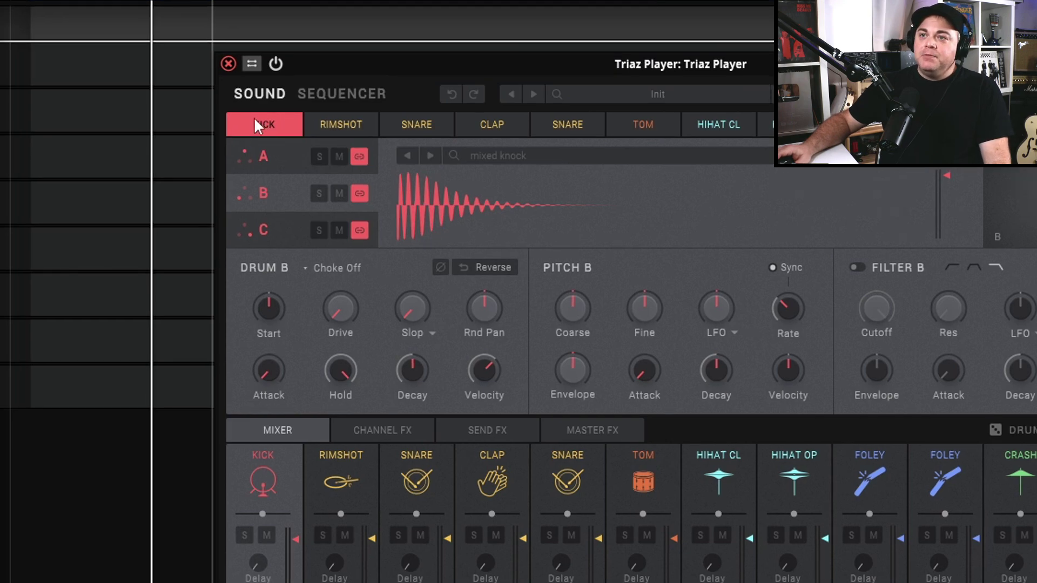
Audition the initial kit's drum channels, including the kick, rimshot, snare, clap and tom
left_click(341, 125)
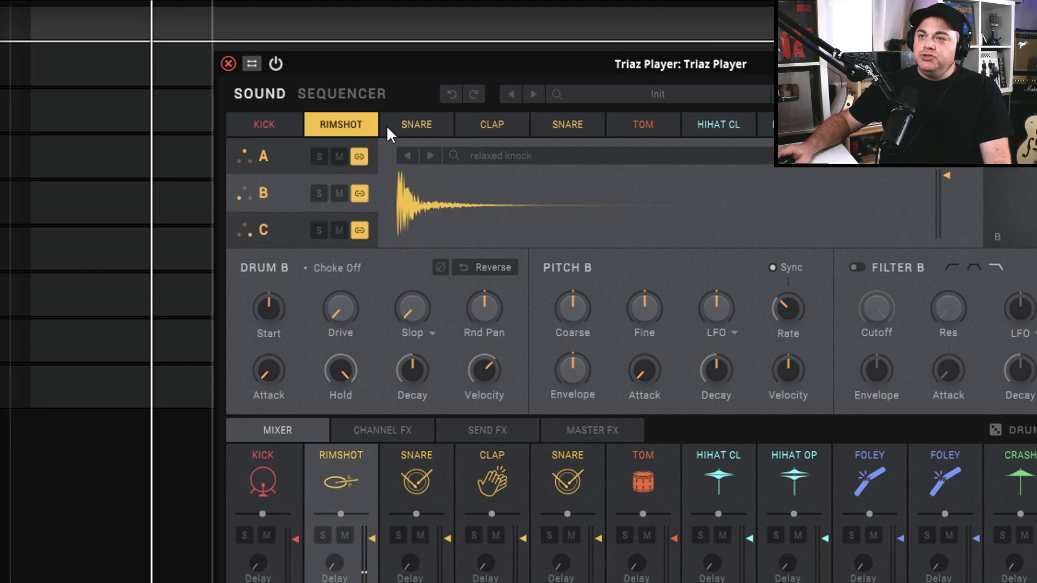
left_click(255, 125)
left_click(345, 453)
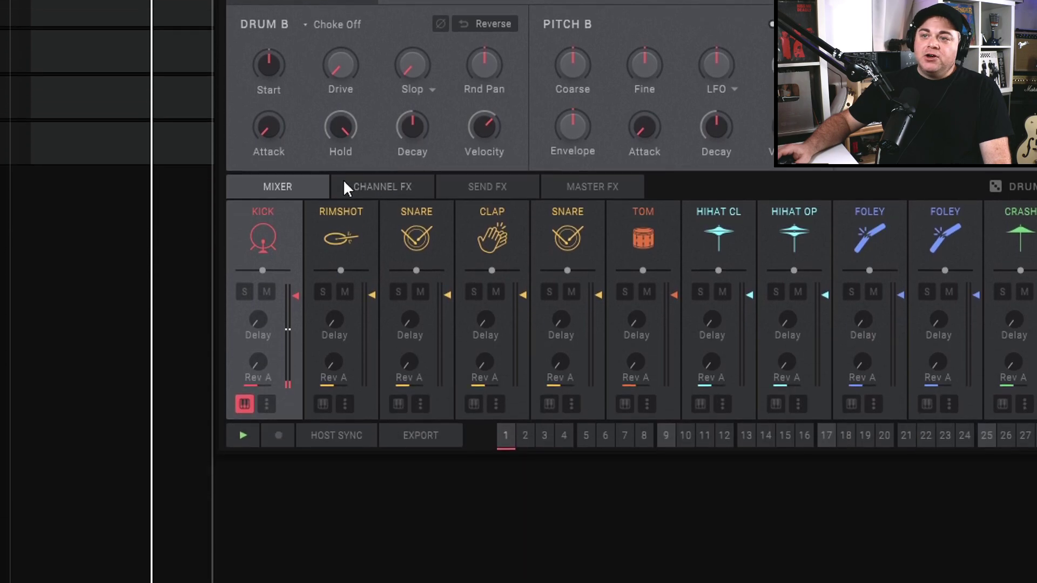
left_click(437, 217)
left_click(484, 218)
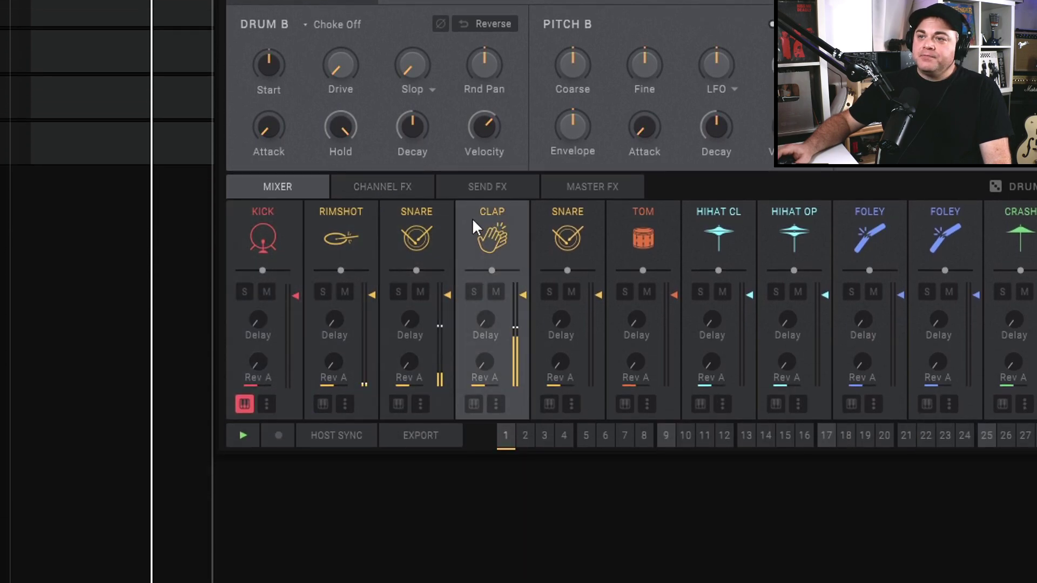
left_click(268, 219)
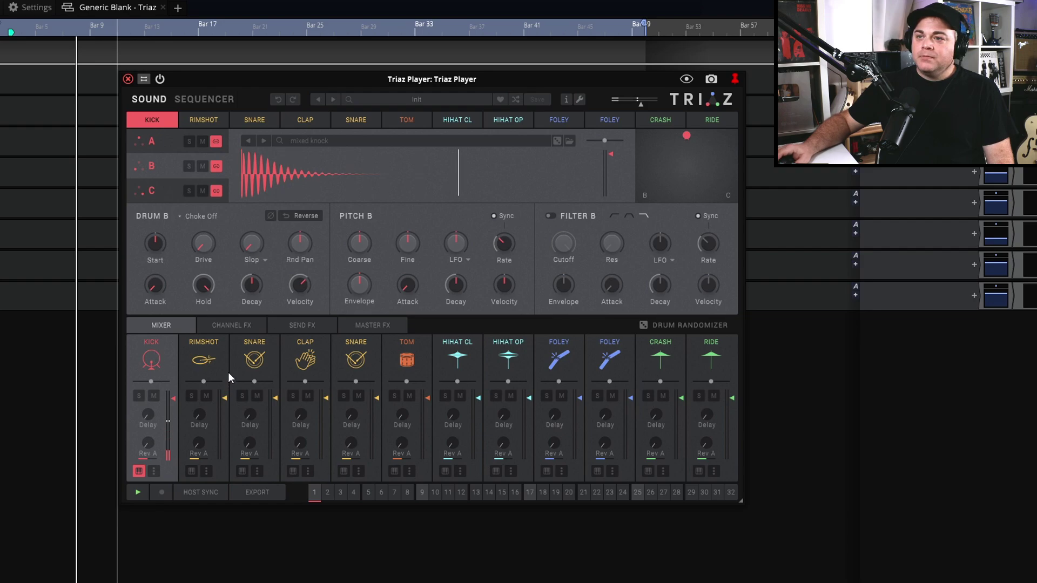
left_click(244, 365)
left_click(358, 348)
left_click(408, 350)
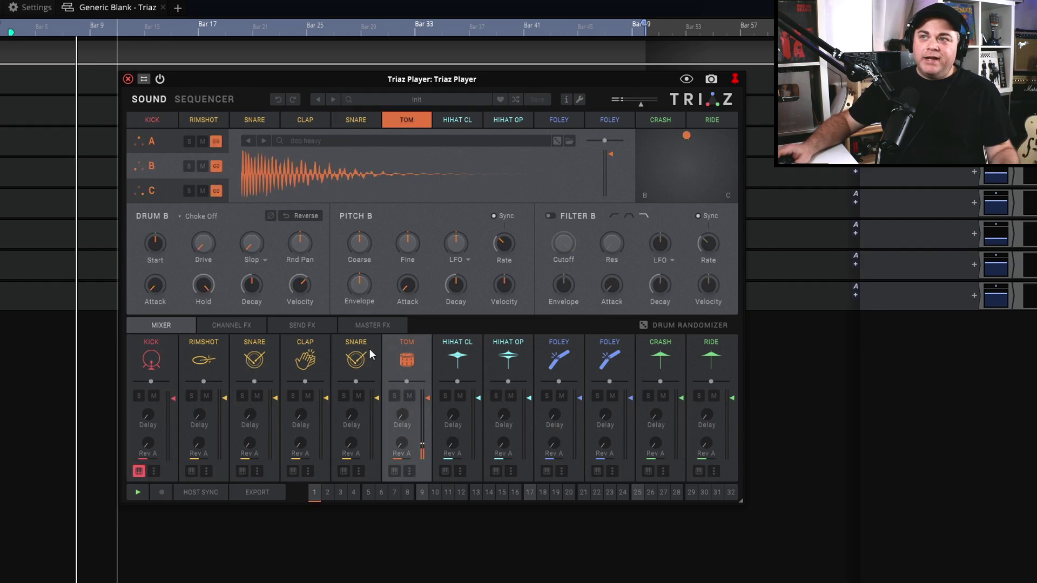
Open the preset browser and preview the Triaz Core Demo presets from Actionable down to Cowboys
left_click(380, 96)
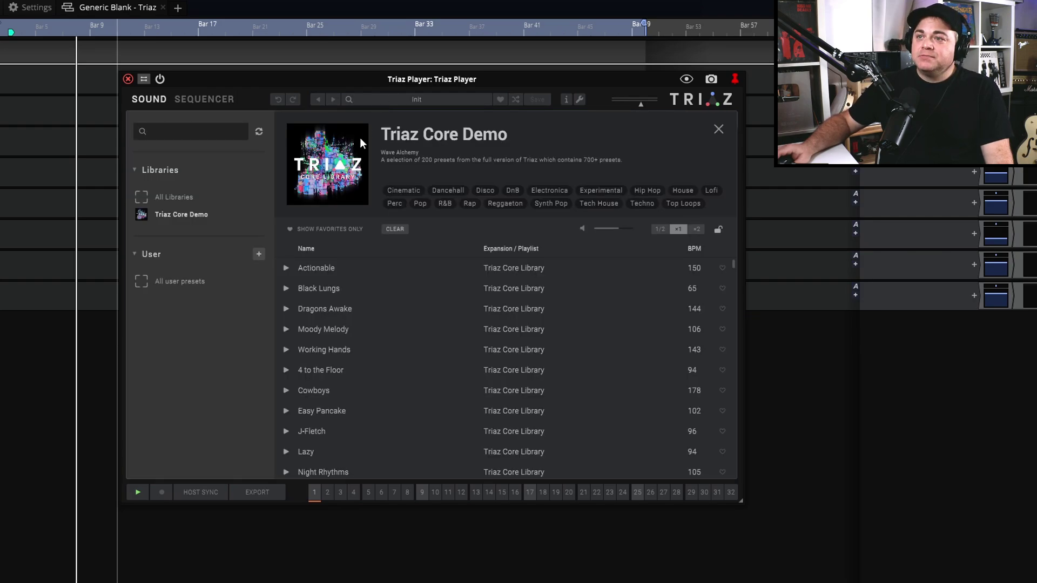
left_click(286, 268)
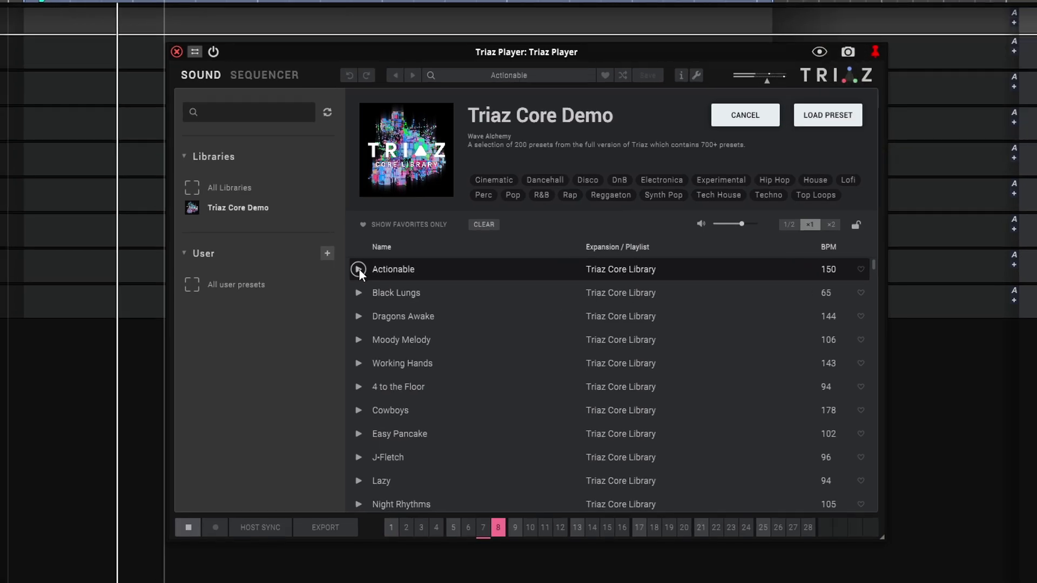
left_click(357, 293)
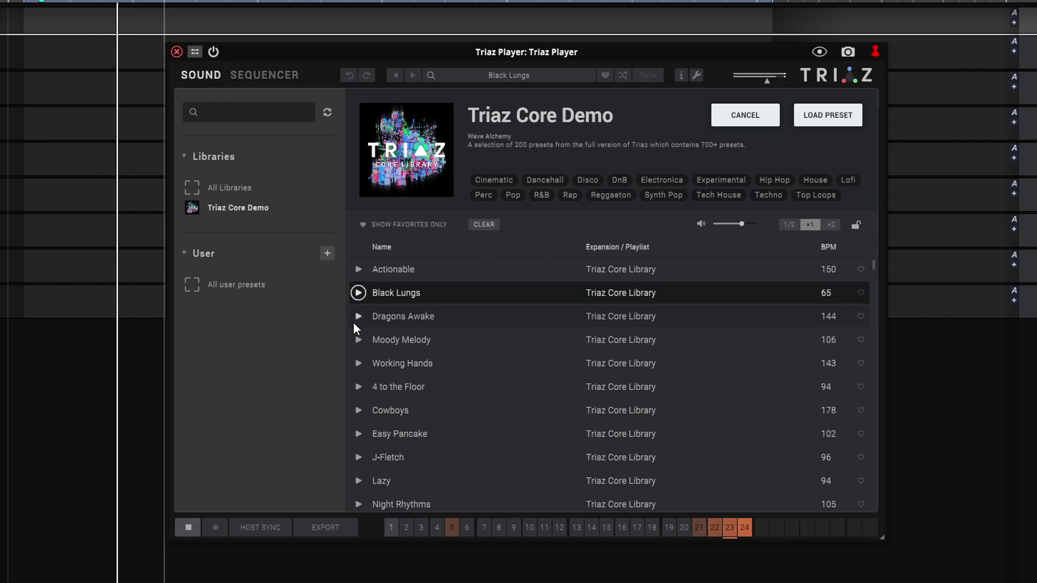
left_click(358, 318)
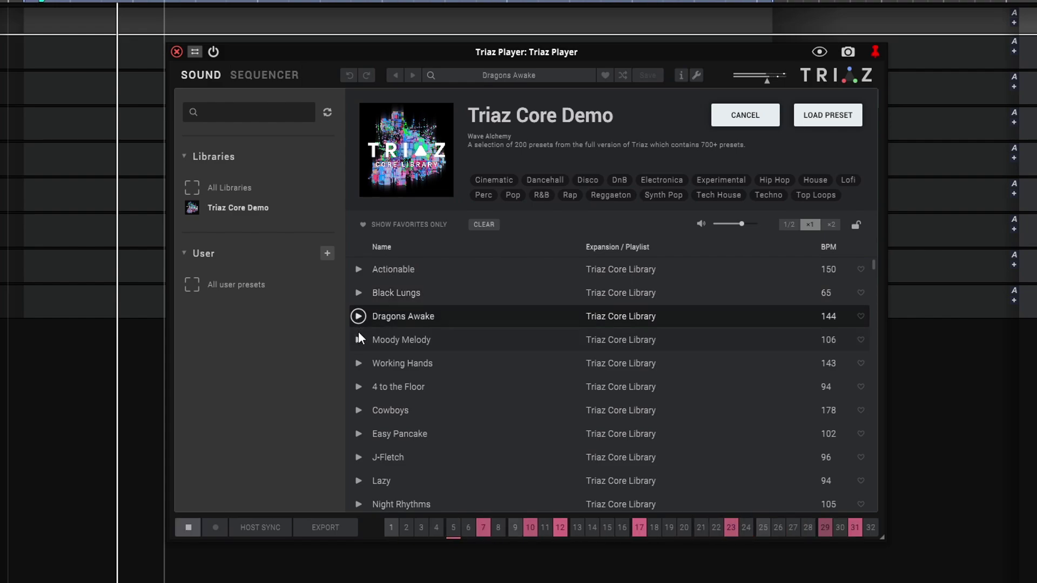
left_click(358, 339)
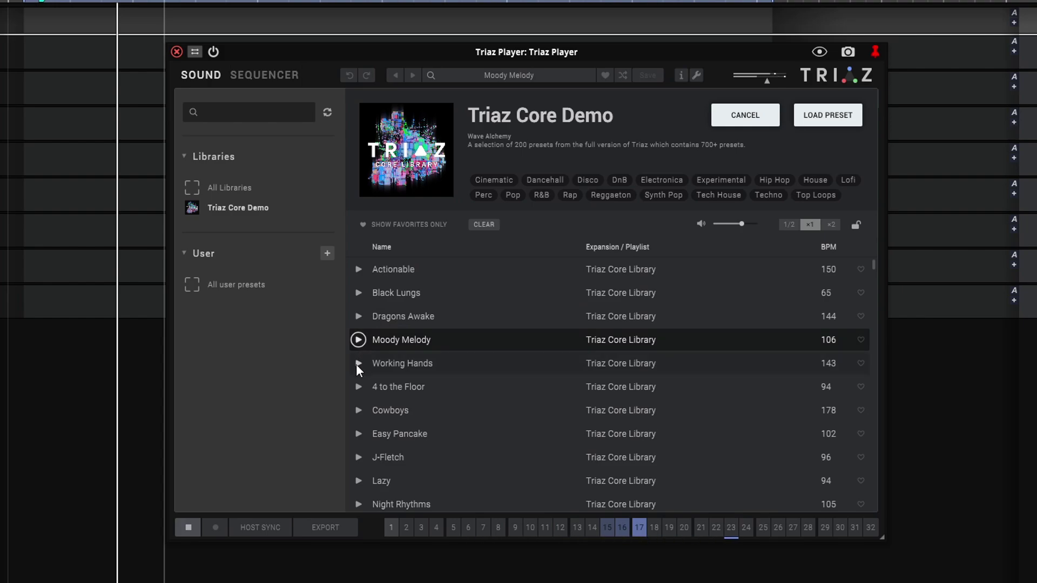
left_click(358, 364)
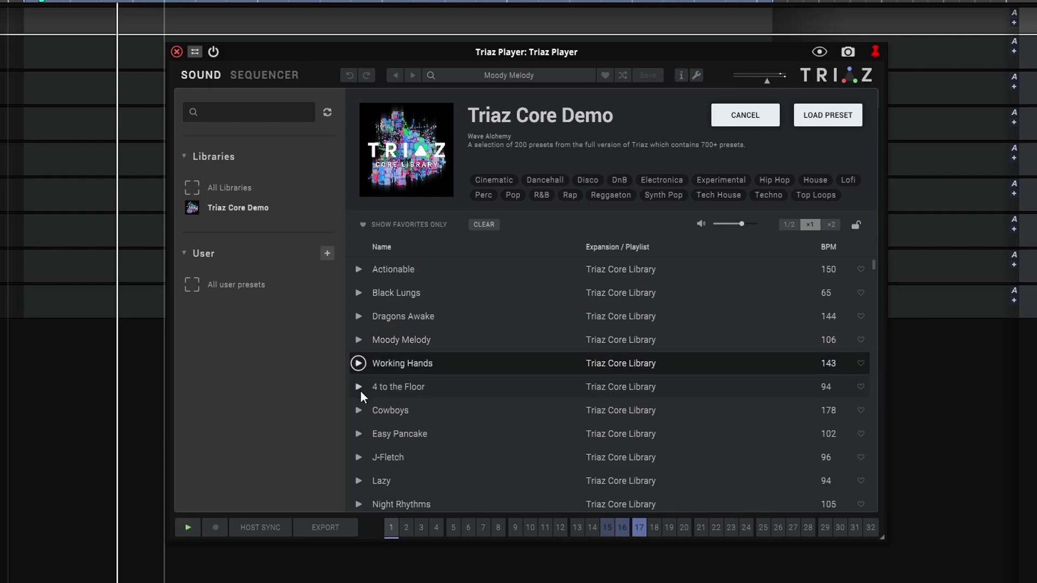
left_click(357, 387)
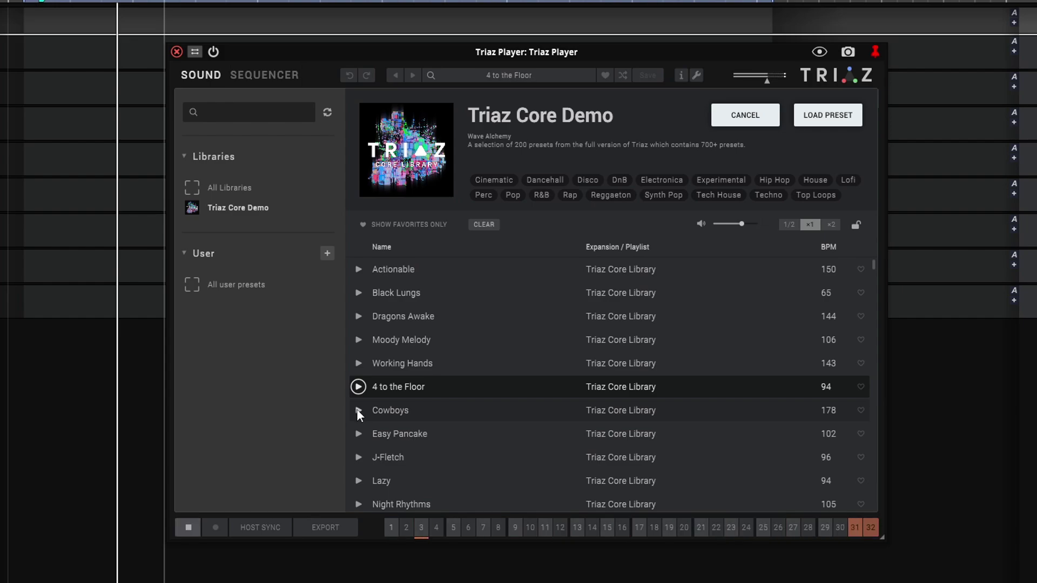
left_click(356, 410)
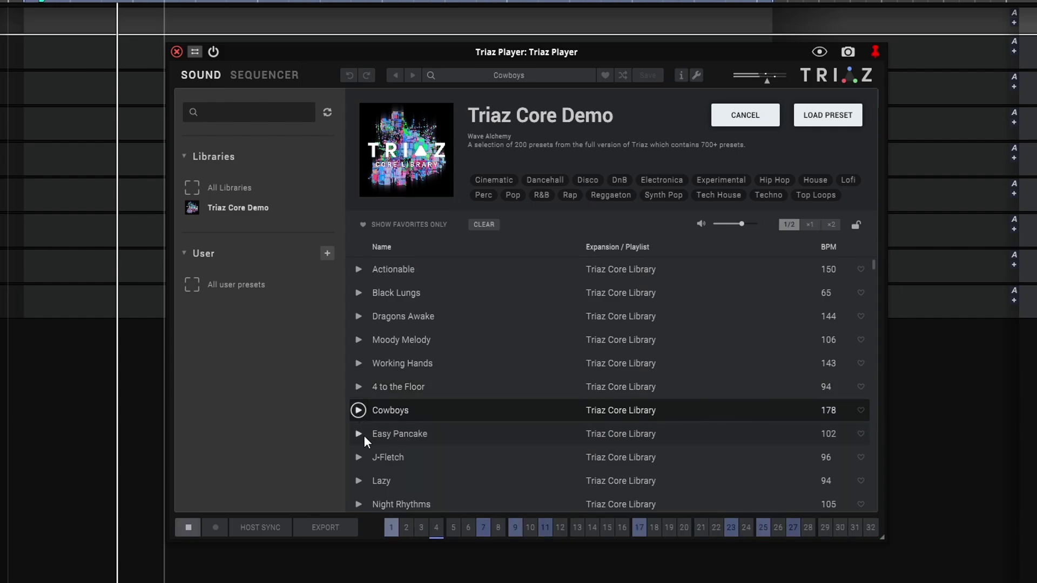
Preview further presets down the list: Night Rhythms, Creepin', Strike Out and Feed Me Bass
scroll(361, 434, "down", 4)
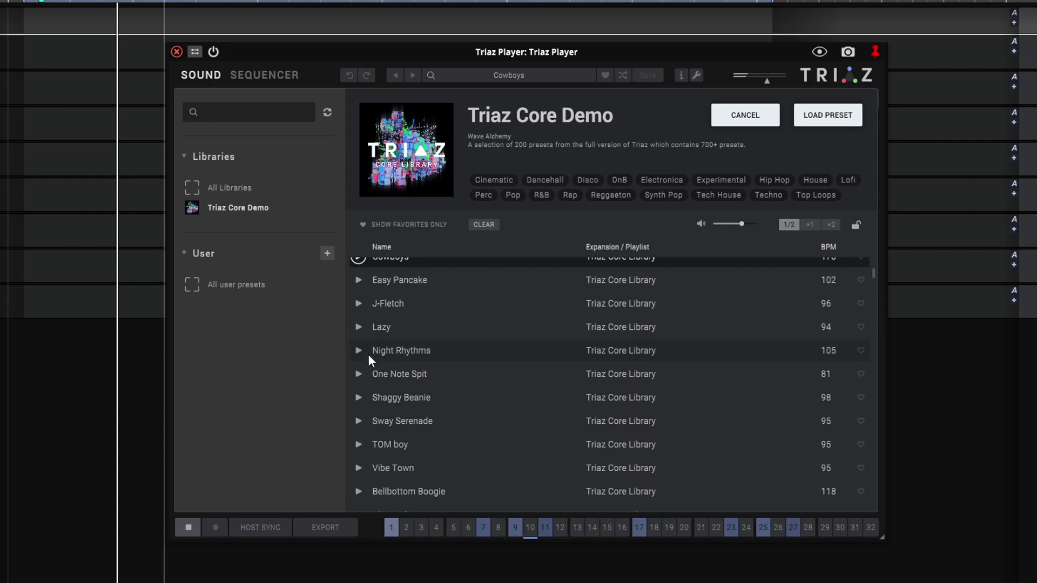
left_click(359, 351)
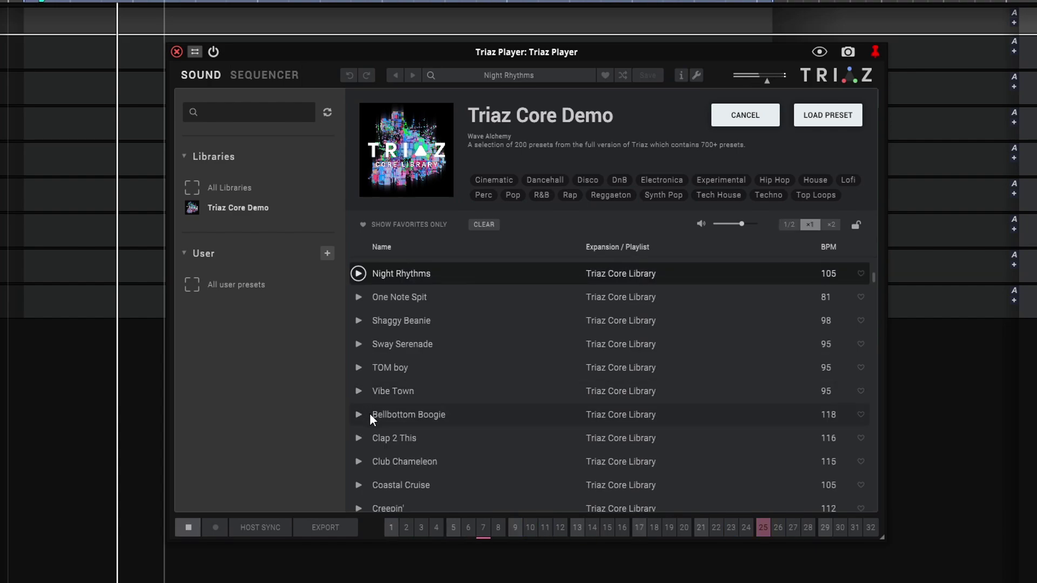
scroll(370, 414, "down", 1)
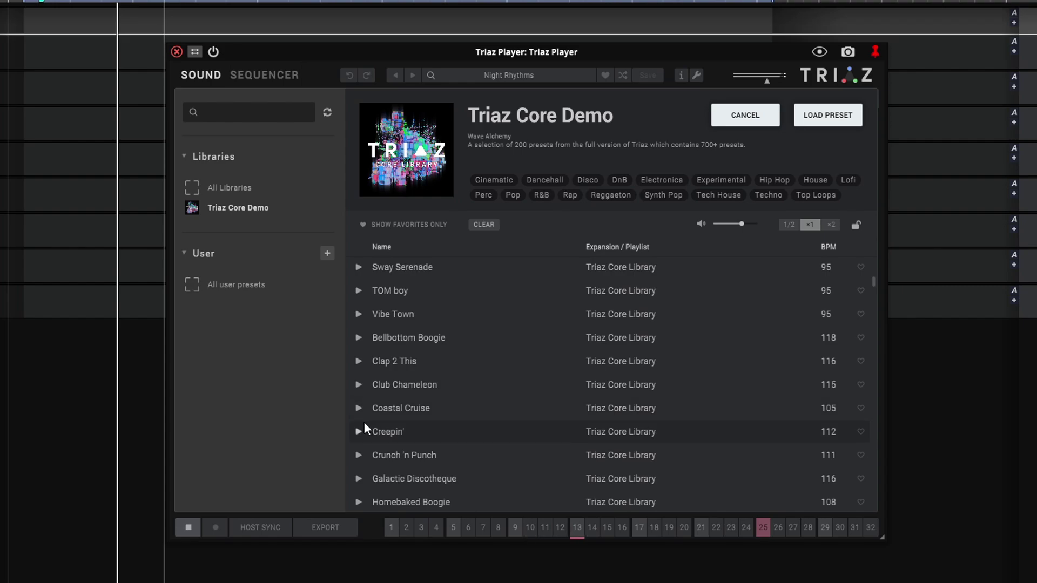
left_click(359, 428)
scroll(359, 427, "down", 1)
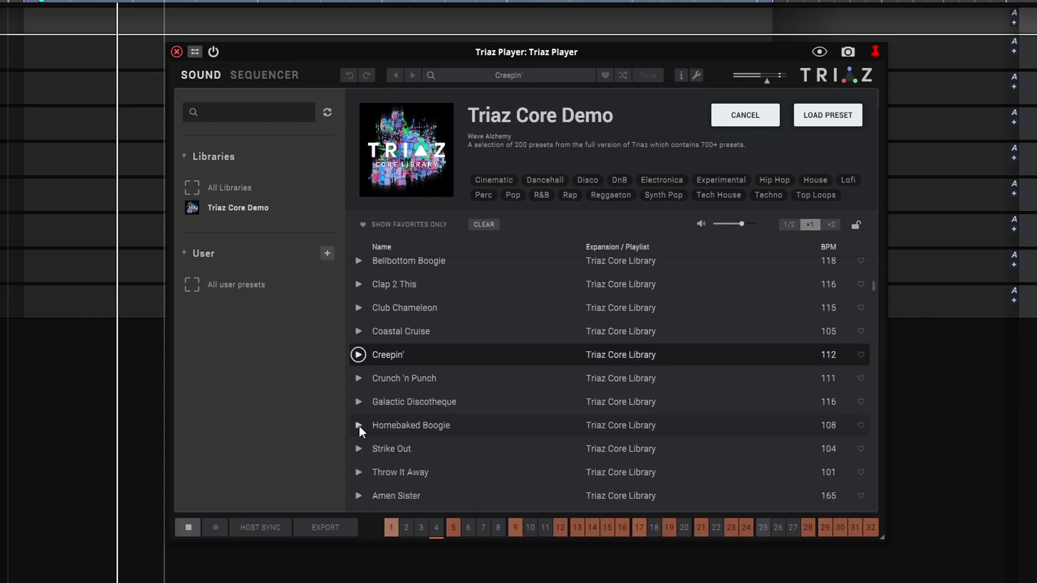
left_click(357, 449)
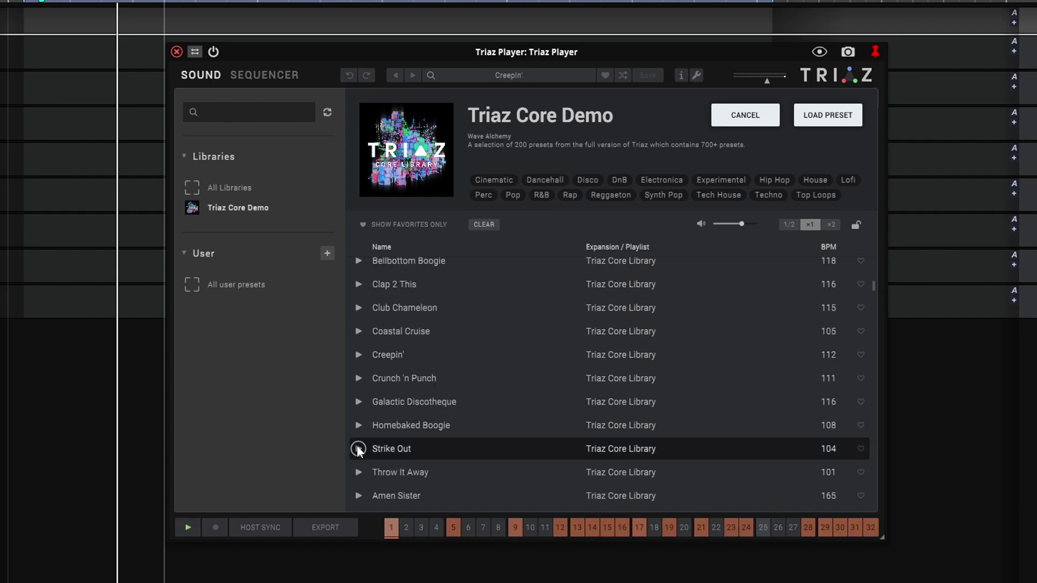
scroll(358, 450, "down", 1)
scroll(357, 450, "down", 1)
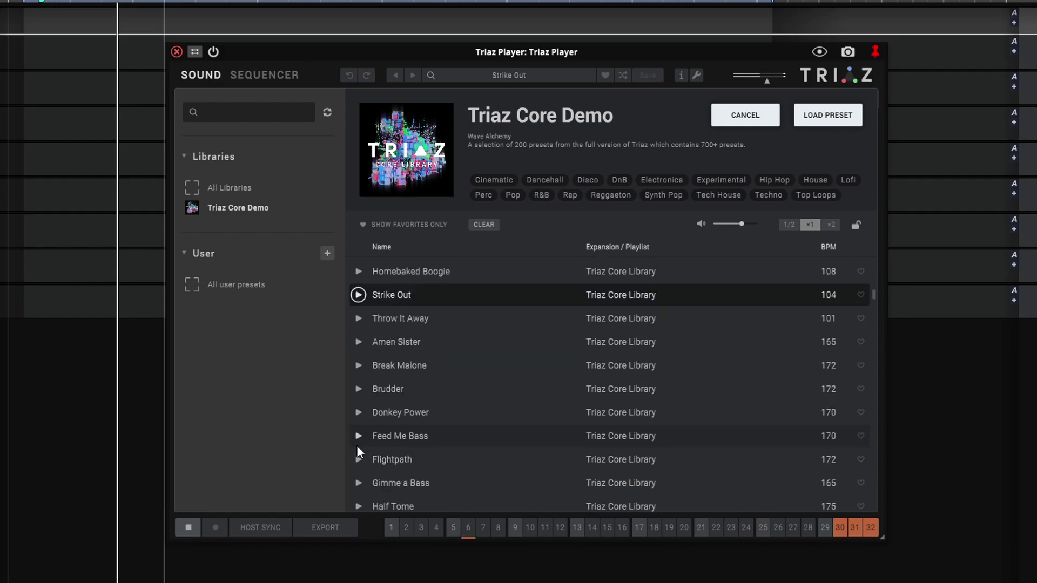
left_click(358, 436)
scroll(358, 448, "down", 5)
Preview the Caged Therapy preset and load it into the drum machine
left_click(358, 444)
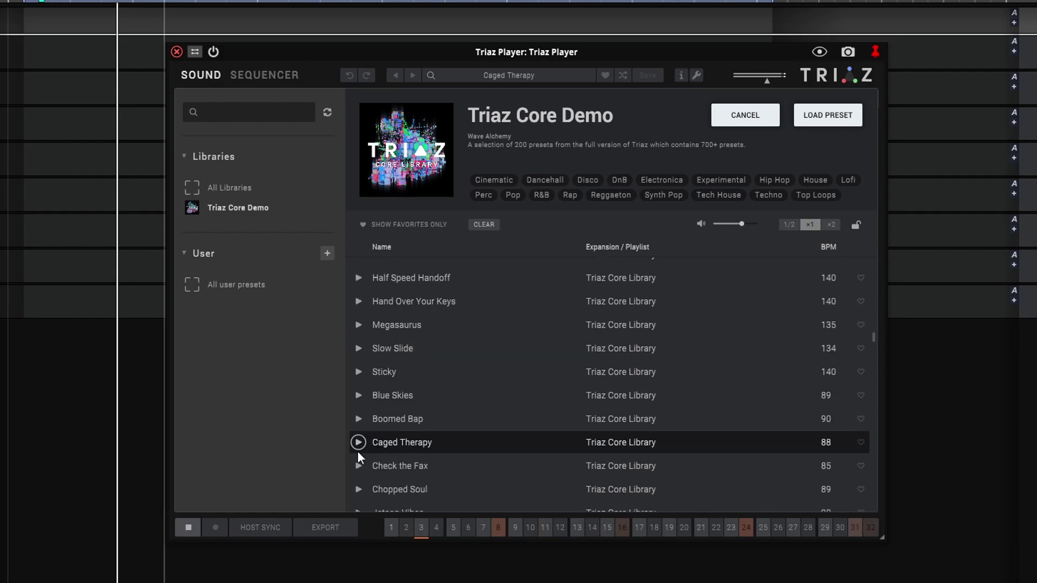
left_click(358, 451)
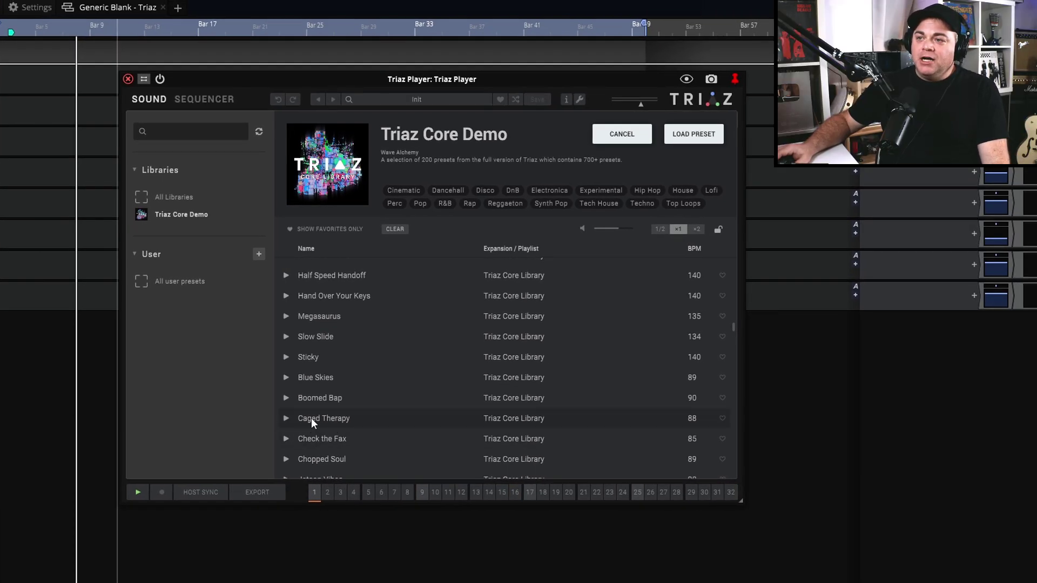
double_click(311, 418)
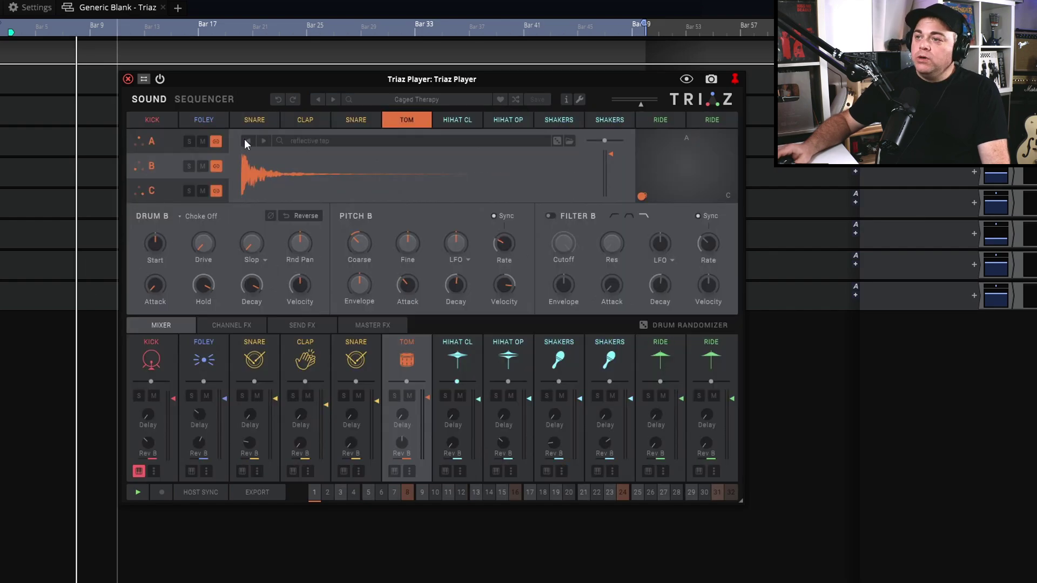
Audition every channel of the Caged Therapy kit in order, from the kick through to the last ride
left_click(154, 360)
left_click(186, 355)
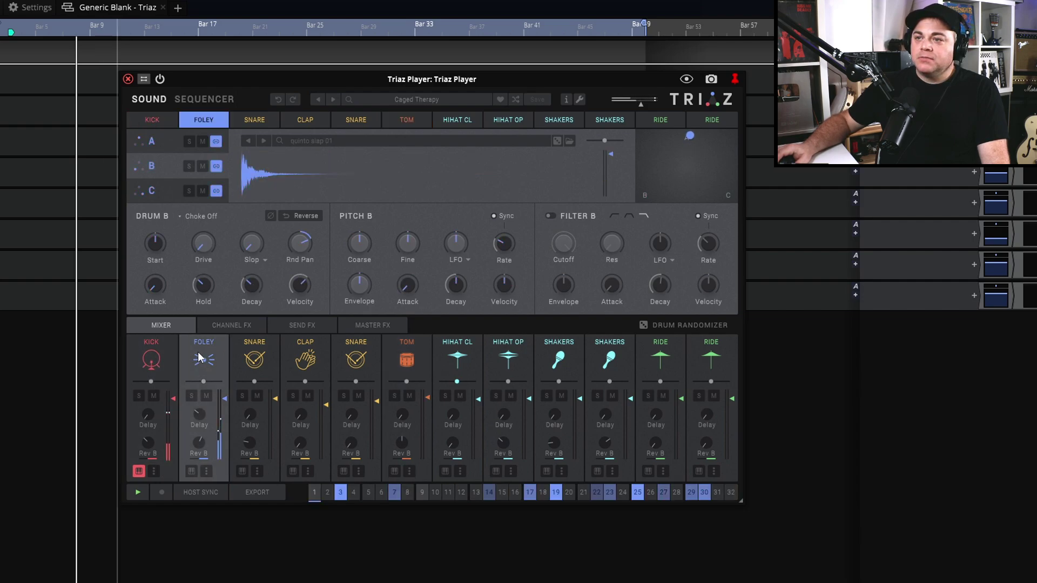
left_click(253, 359)
left_click(326, 360)
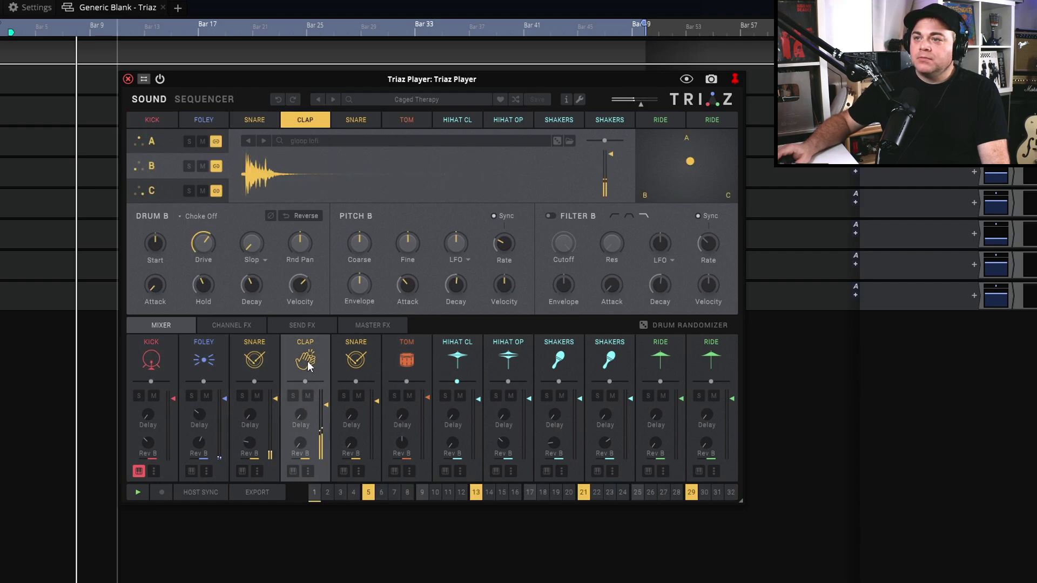
left_click(347, 358)
left_click(399, 359)
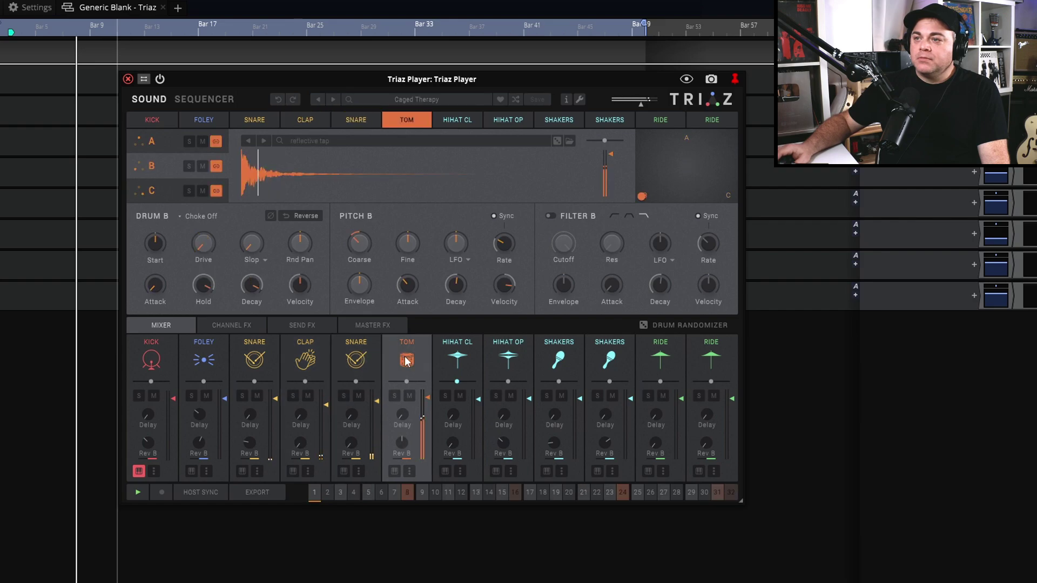
left_click(477, 356)
left_click(508, 361)
left_click(557, 360)
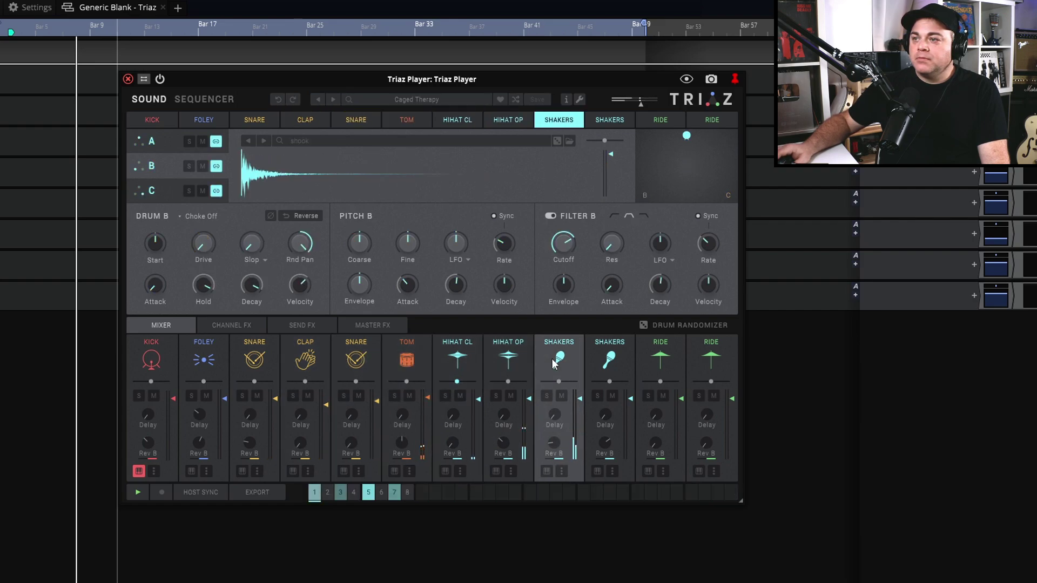
left_click(623, 347)
left_click(670, 357)
left_click(709, 360)
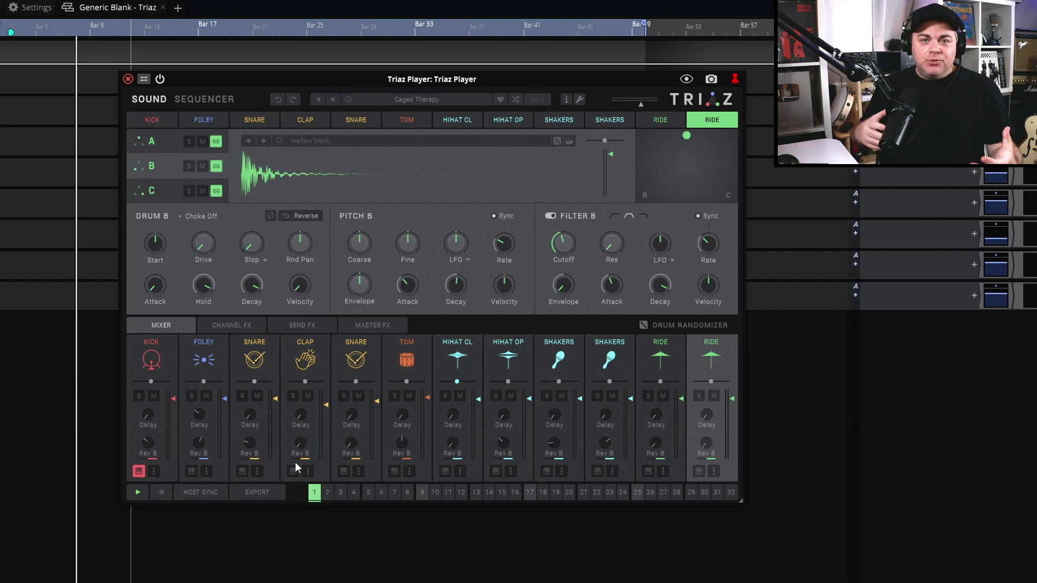
Play the full pattern, and play it again with the foley channel muted
left_click(135, 494)
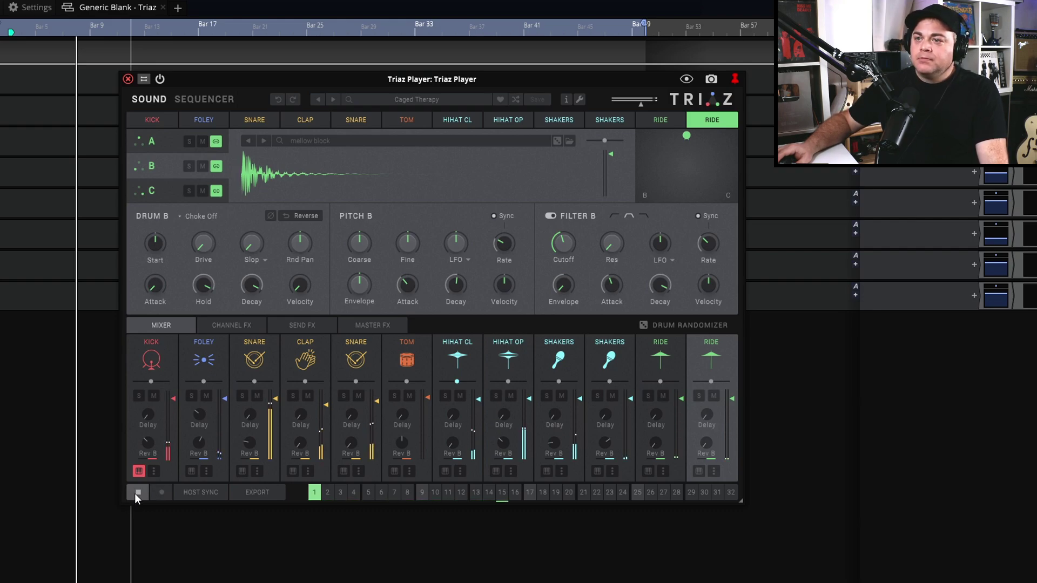
left_click(135, 493)
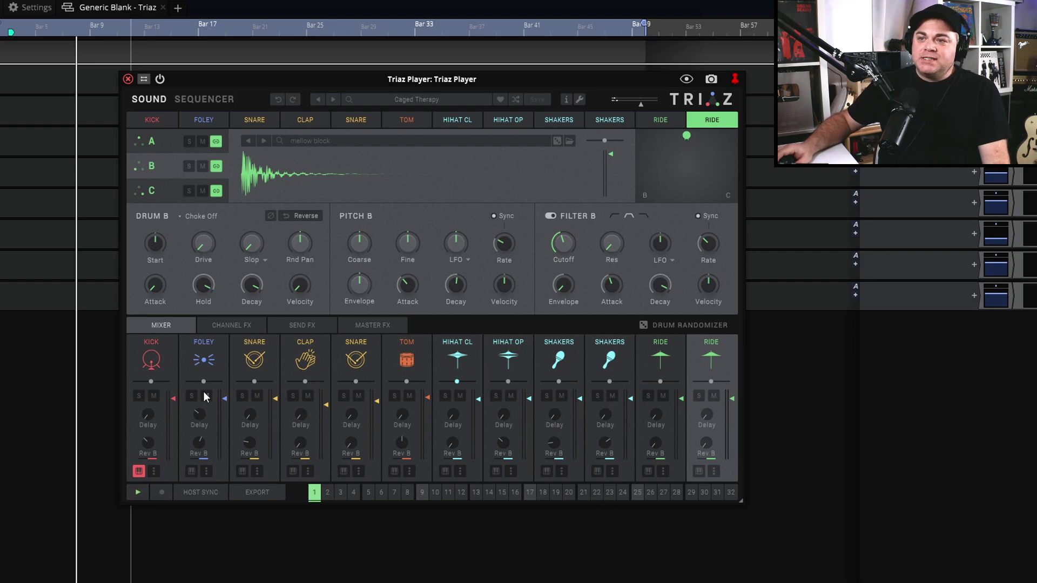
left_click(205, 396)
left_click(139, 492)
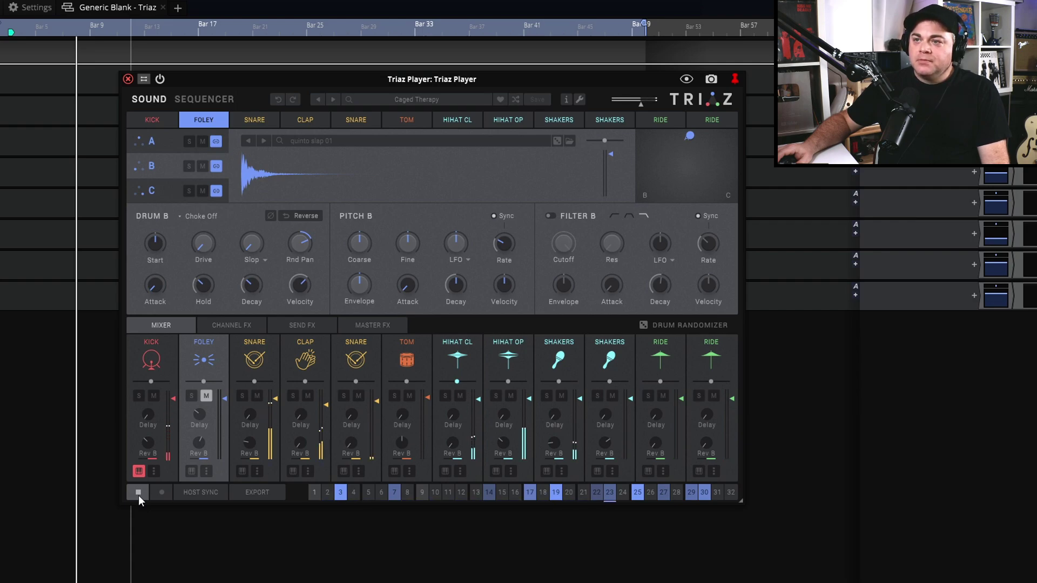
left_click(138, 492)
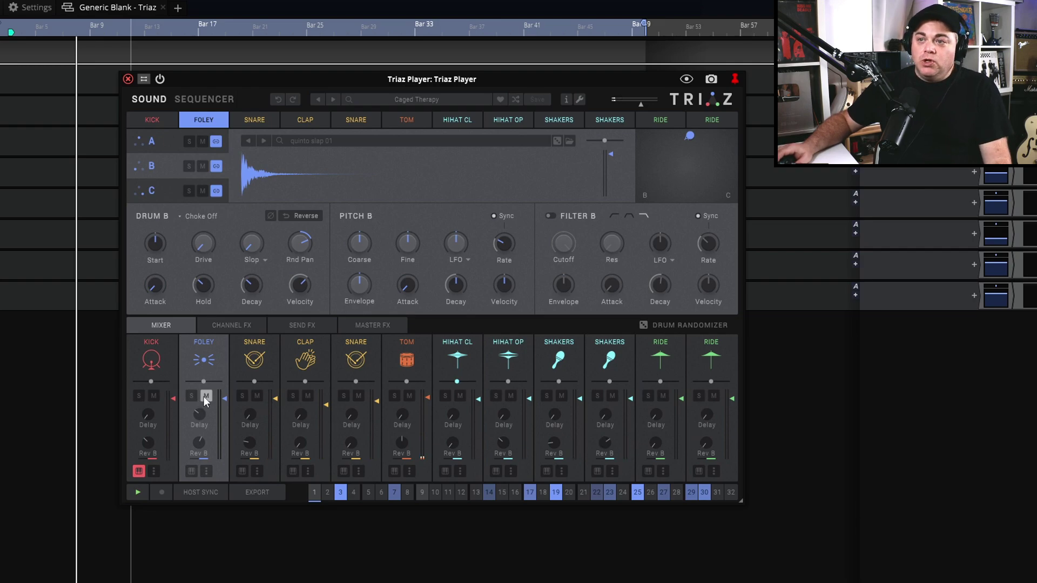
Solo the kick channel, play its pattern by itself, and turn the solo off again
left_click(139, 395)
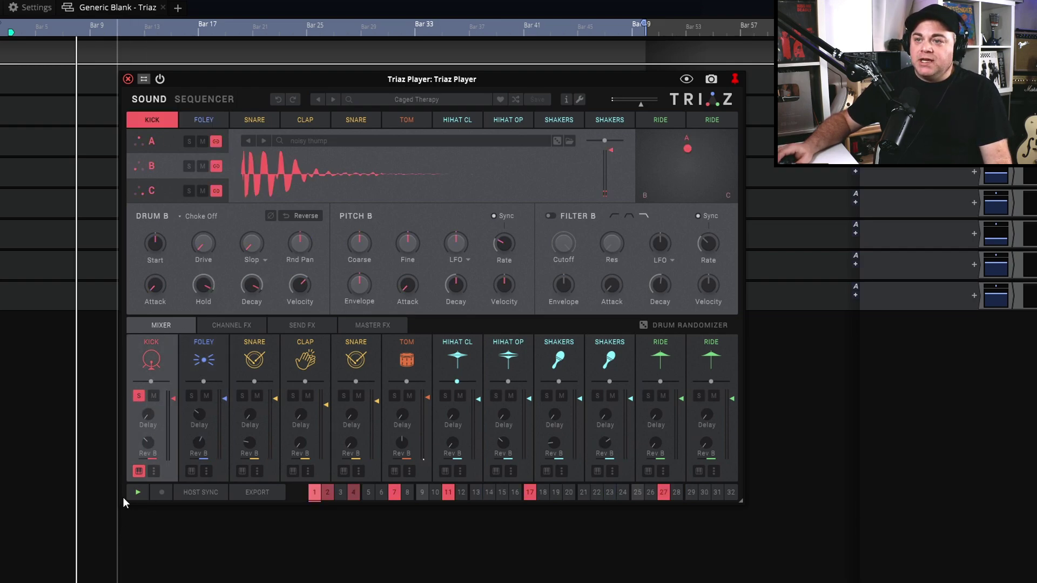
left_click(140, 493)
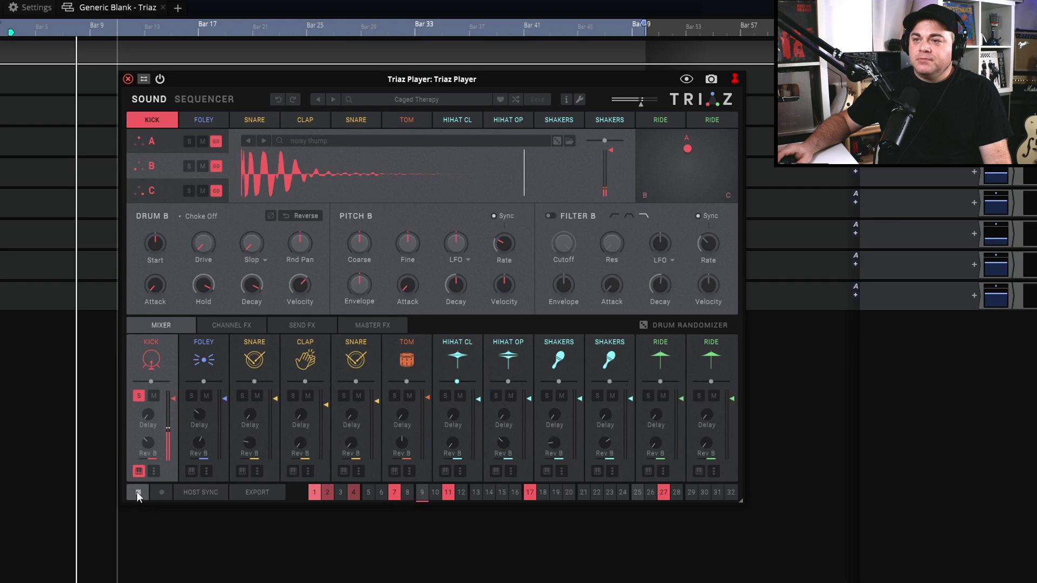
left_click(138, 492)
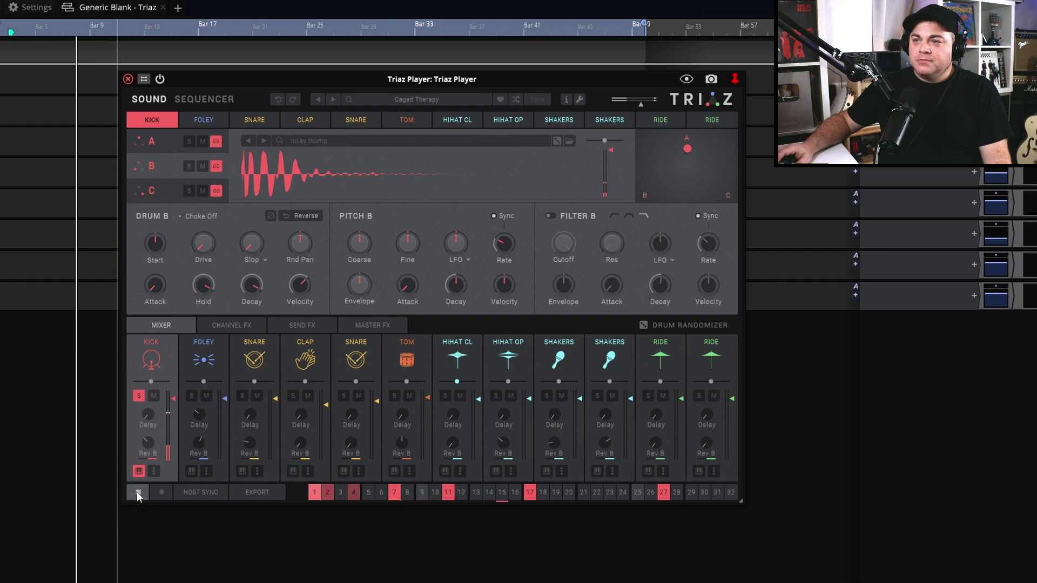
left_click(139, 397)
left_click(333, 543)
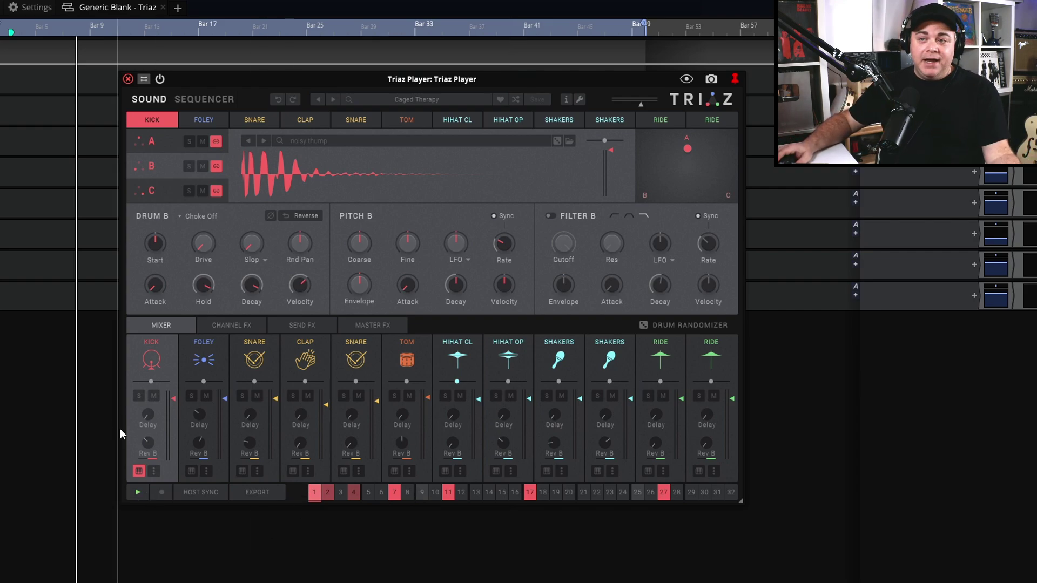
Build the pattern's MIDI tracks for export and place the resulting clip at the start of the arrangement track
left_click(248, 497)
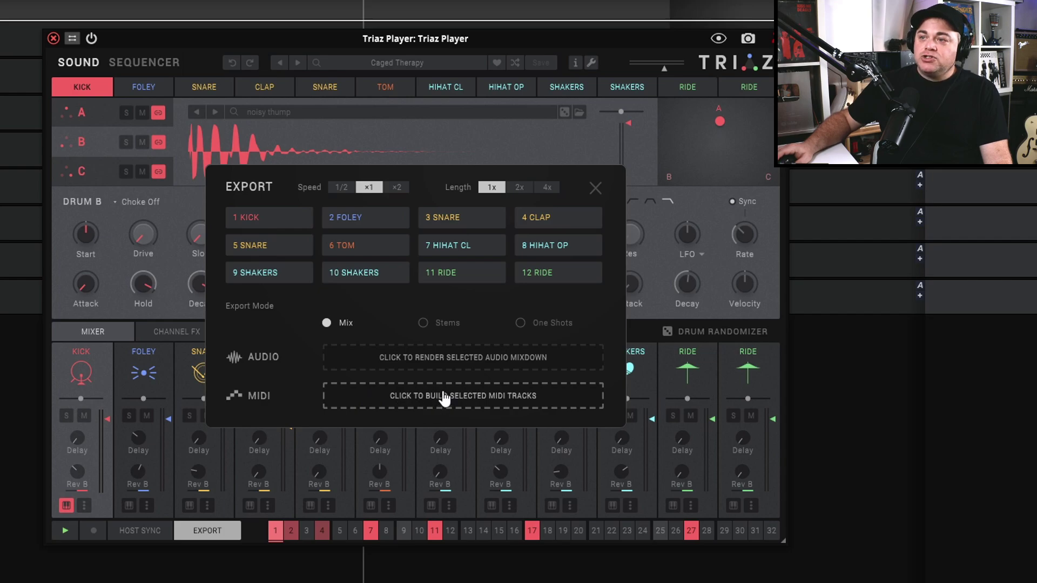
left_click(418, 401)
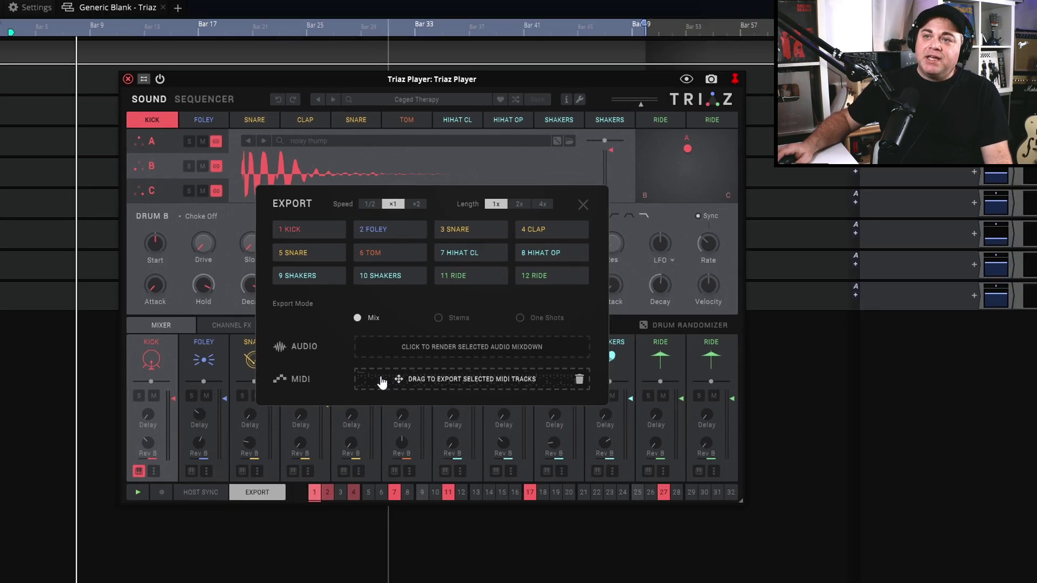
left_click_drag(381, 381, 8, 116)
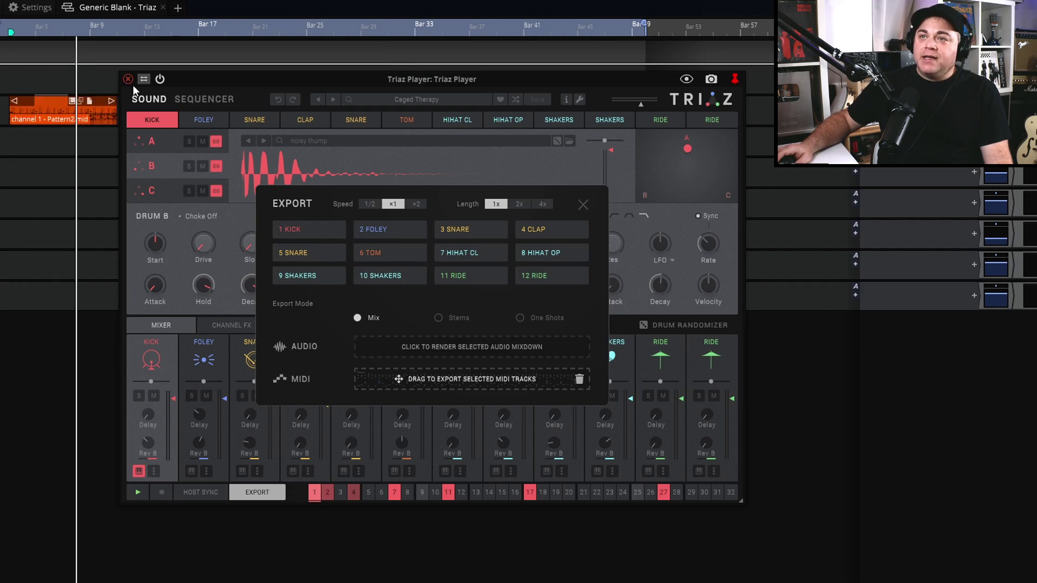
View the exported clip's notes in the note editor, and close both the editor and the export dialog
double_click(87, 97)
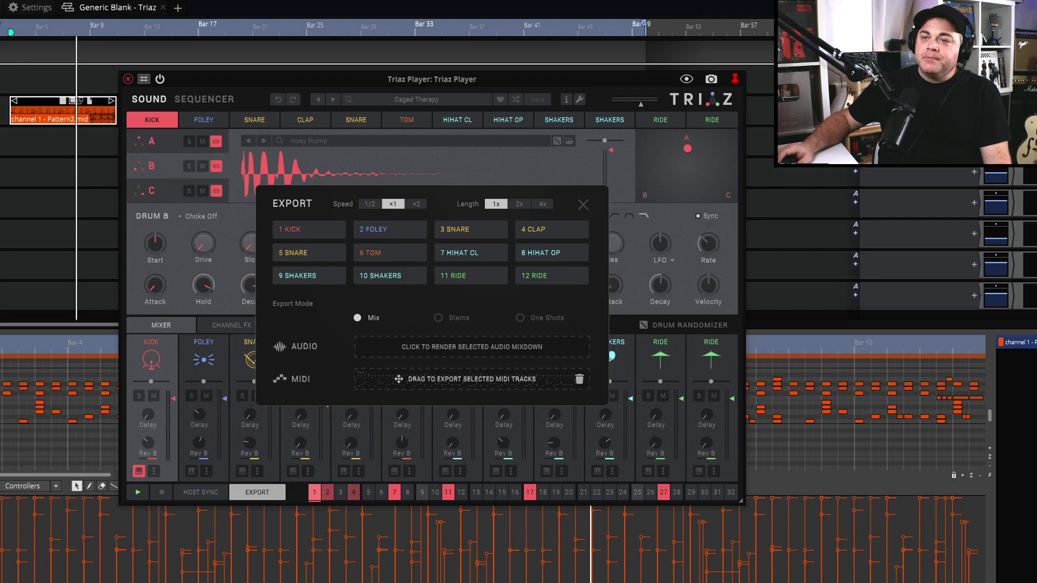
key("F2")
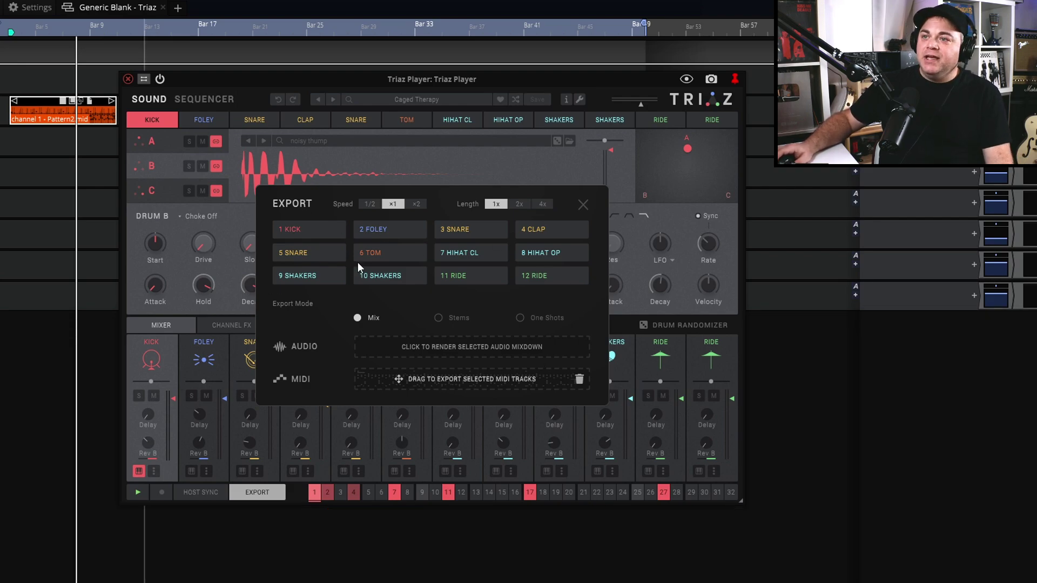
left_click(583, 205)
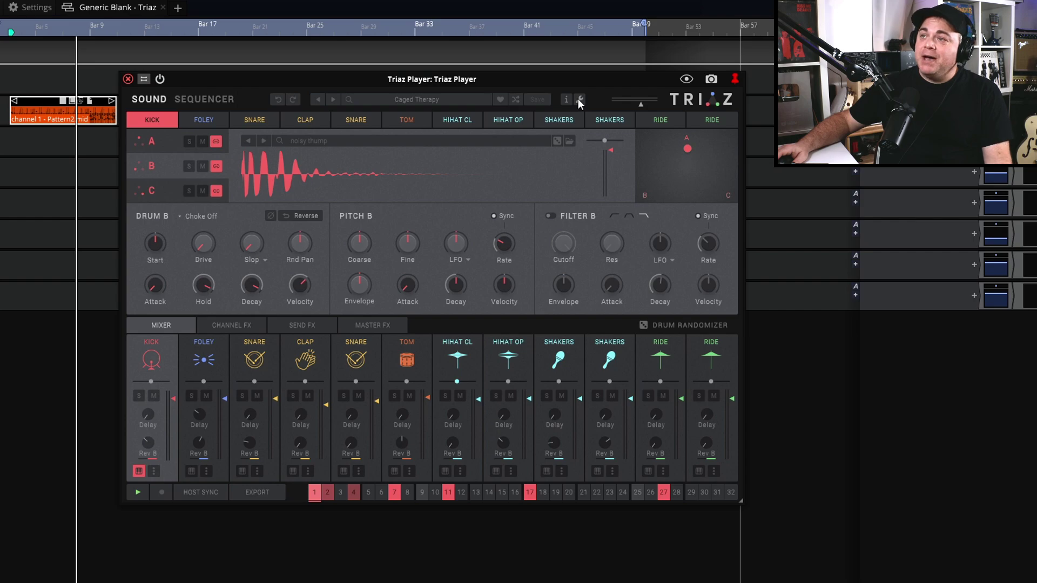
Examine the settings, the MIDI mapping and routing page, and its mapping management options, and return to the sound view
left_click(578, 99)
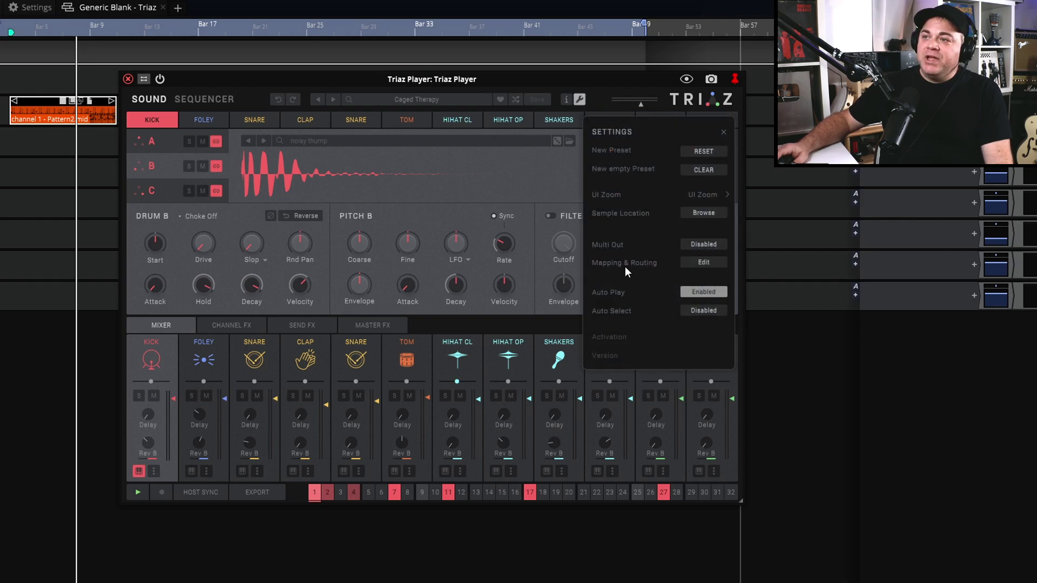
left_click(702, 262)
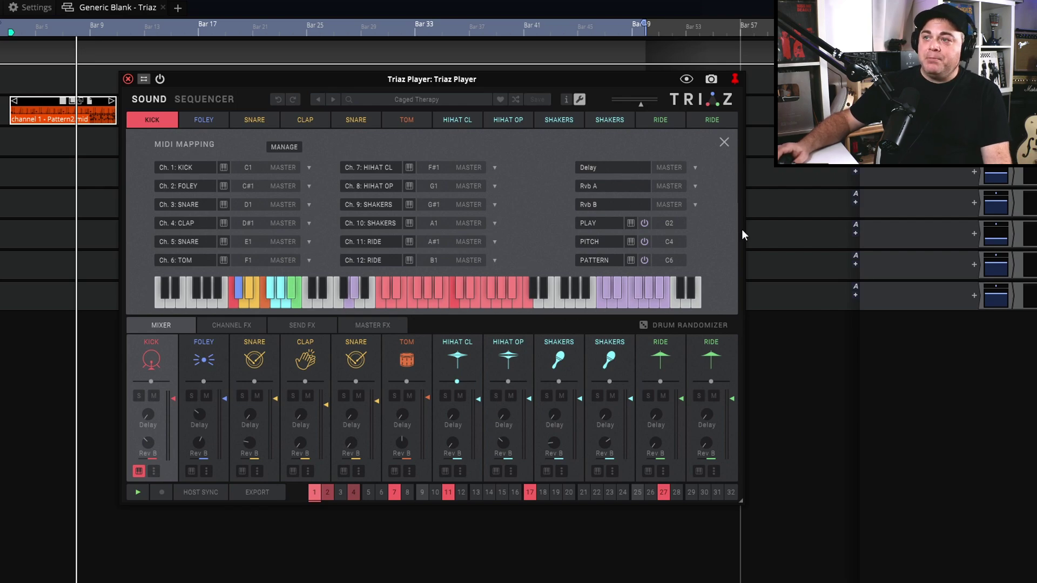
left_click(280, 147)
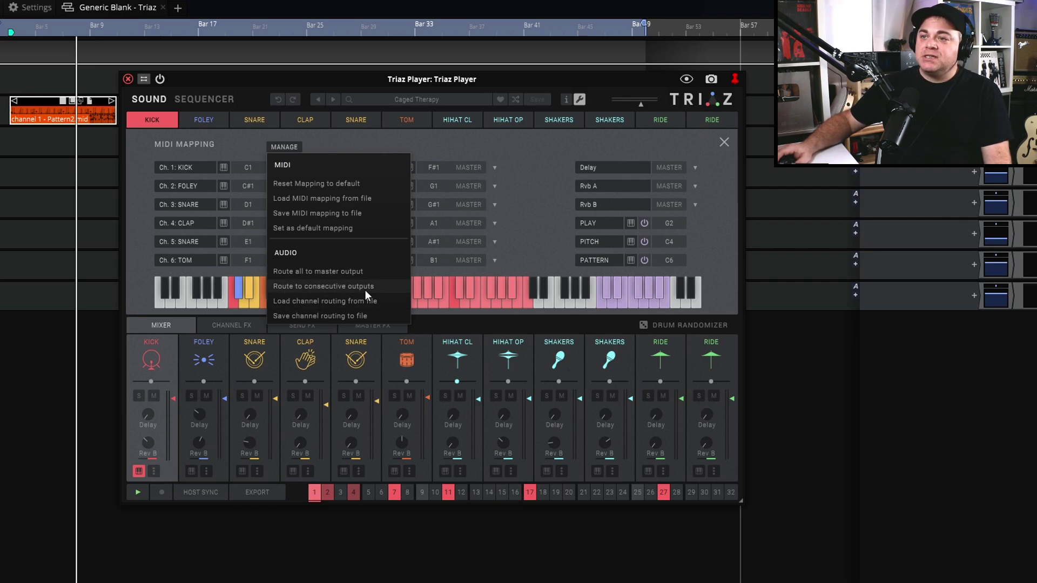
left_click(397, 147)
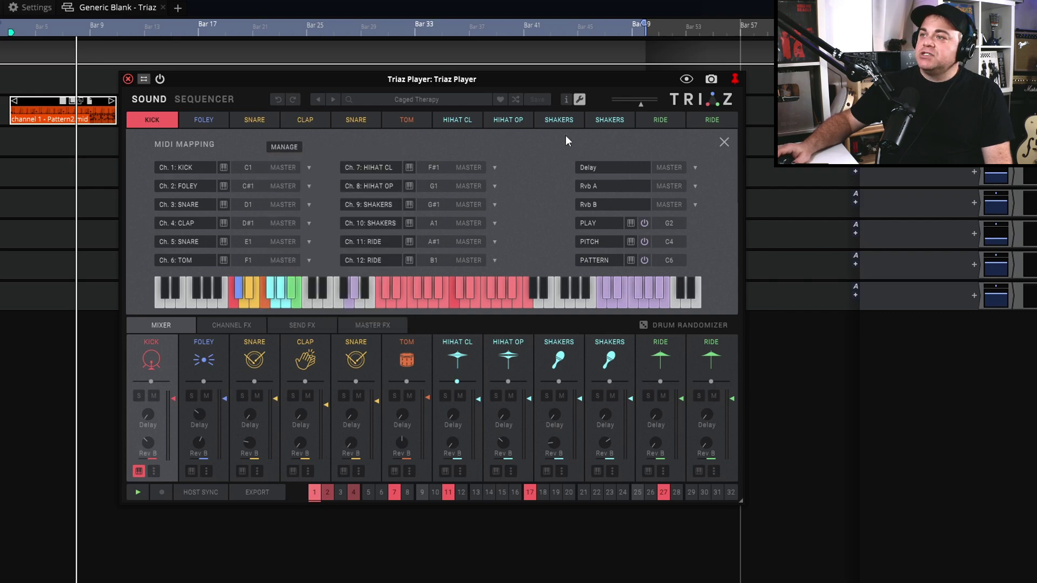
left_click(724, 142)
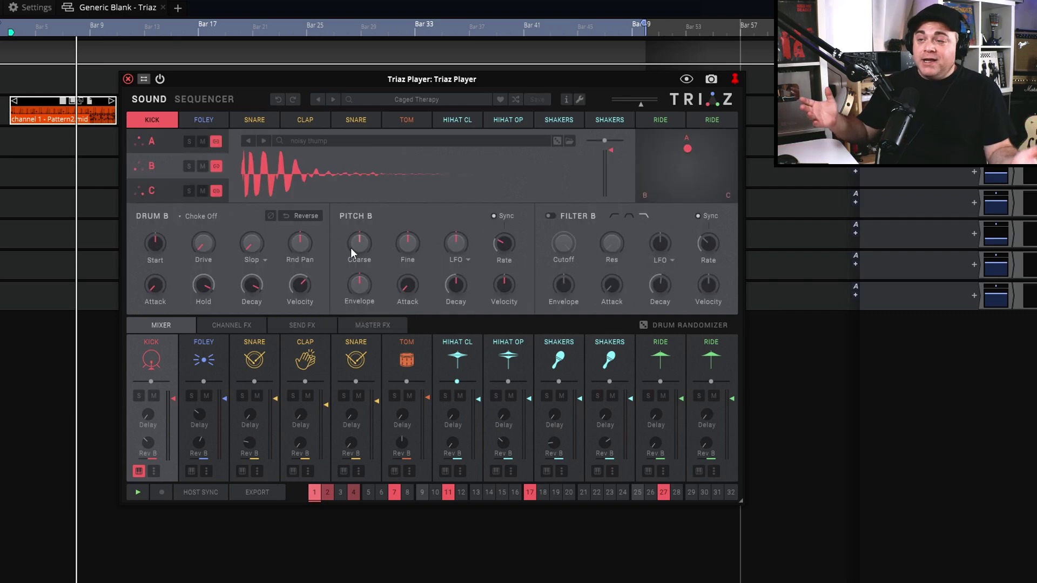
key("space")
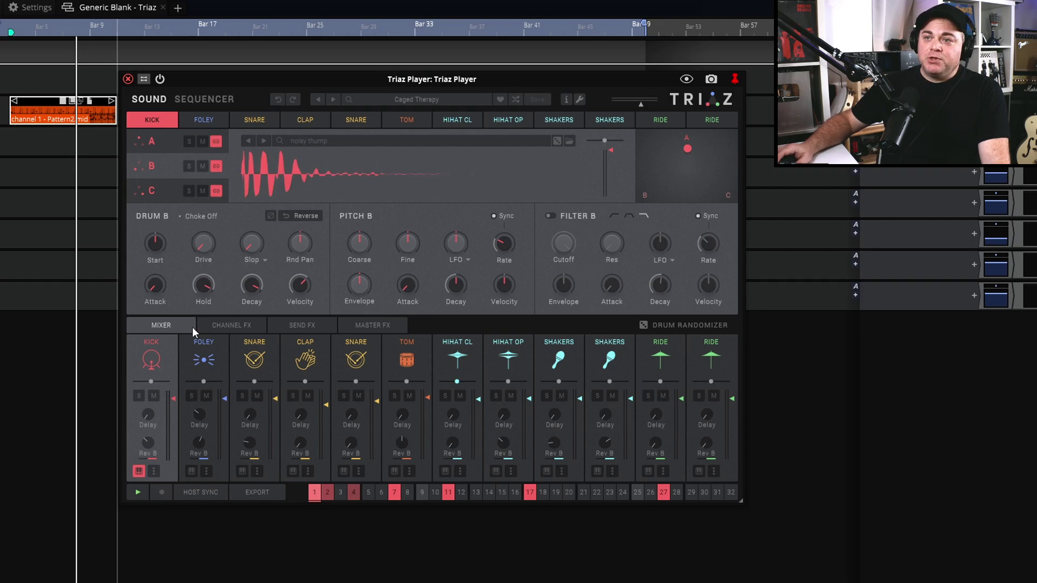
Select the first snare channel and lower its layer B sample start to the minimum
left_click(249, 342)
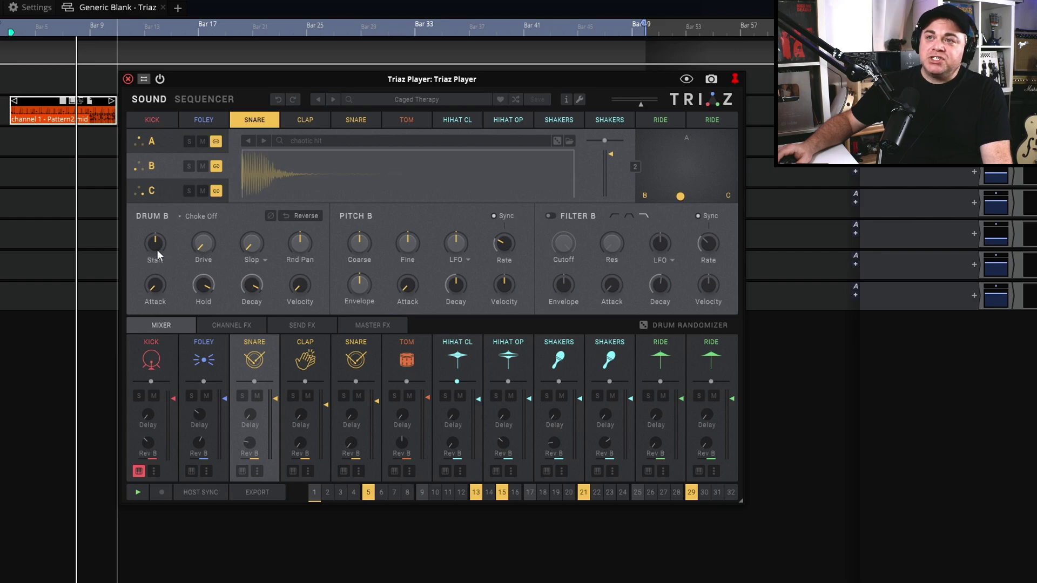
left_click_drag(155, 244, 155, 206)
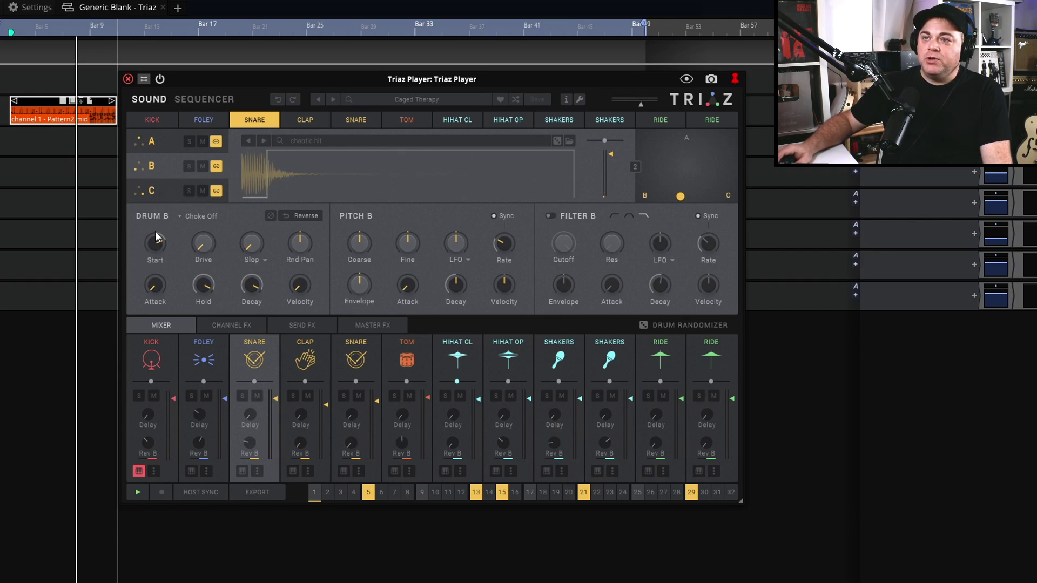
left_click_drag(158, 238, 162, 309)
Turn up the snare's layer B drive, audition the snare, and bring the drive back to zero
left_click_drag(203, 249, 211, 115)
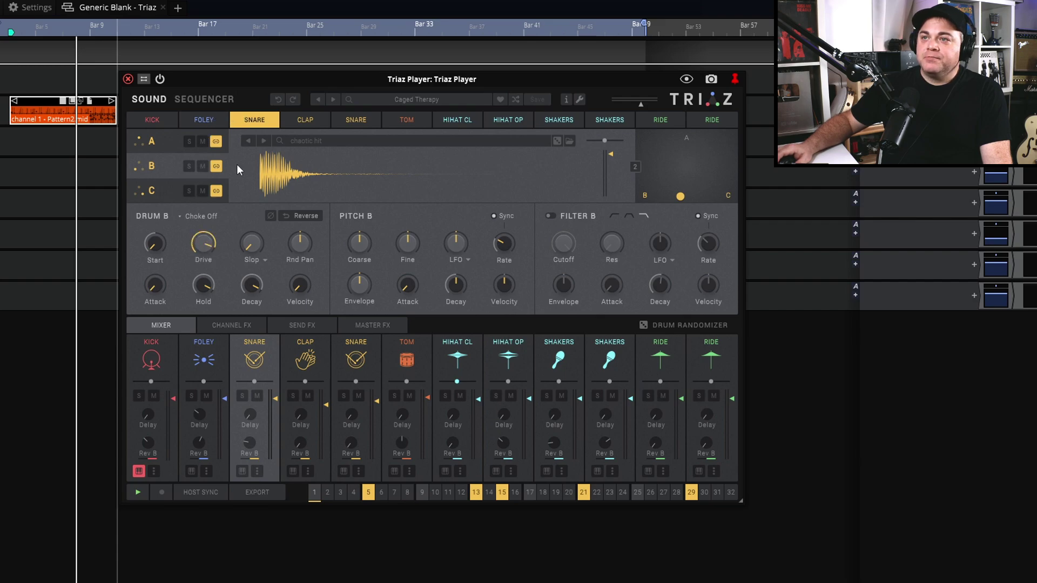
left_click(248, 118)
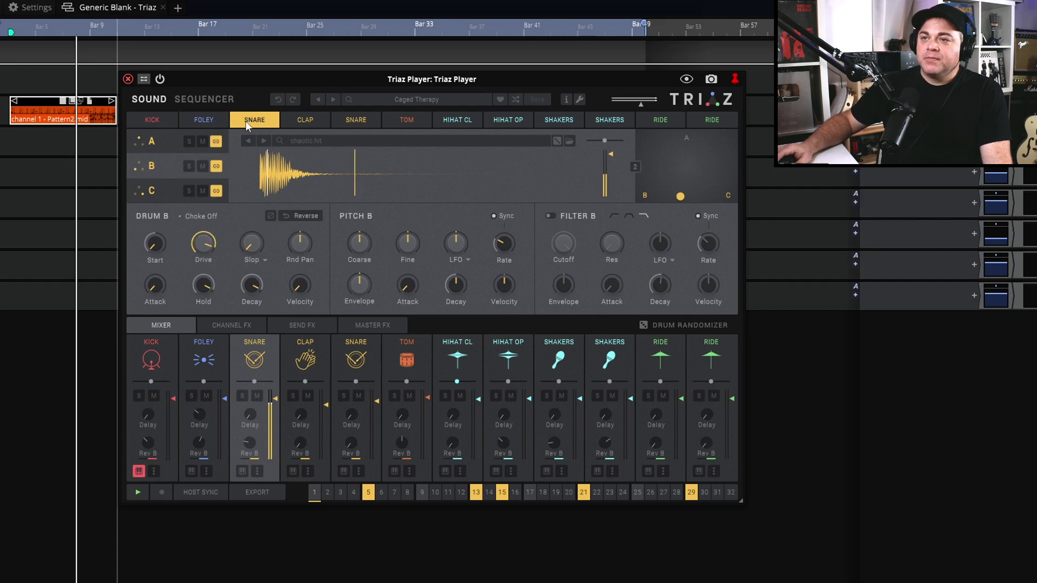
left_click_drag(206, 240, 226, 410)
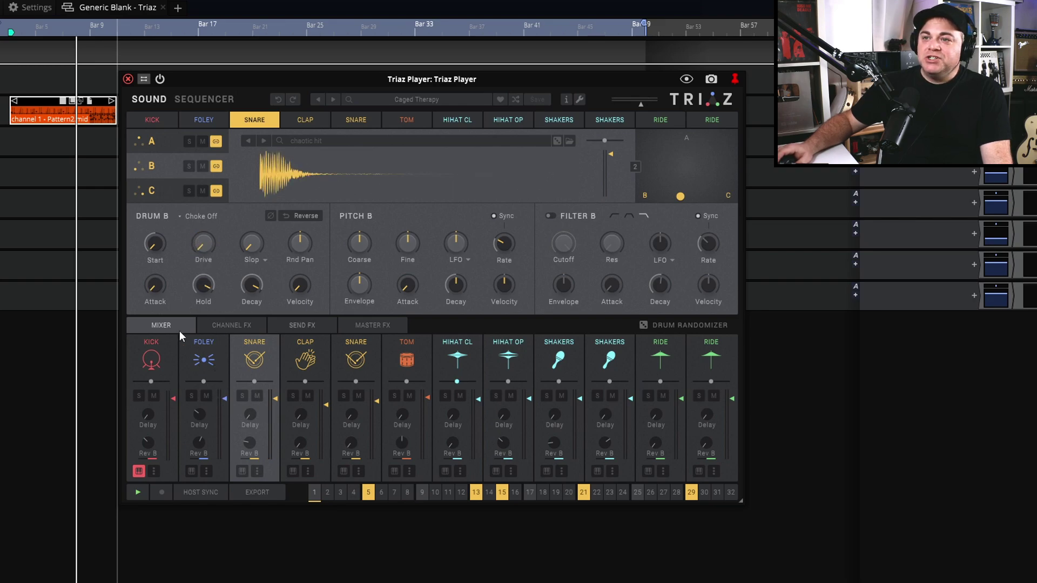
left_click(262, 301)
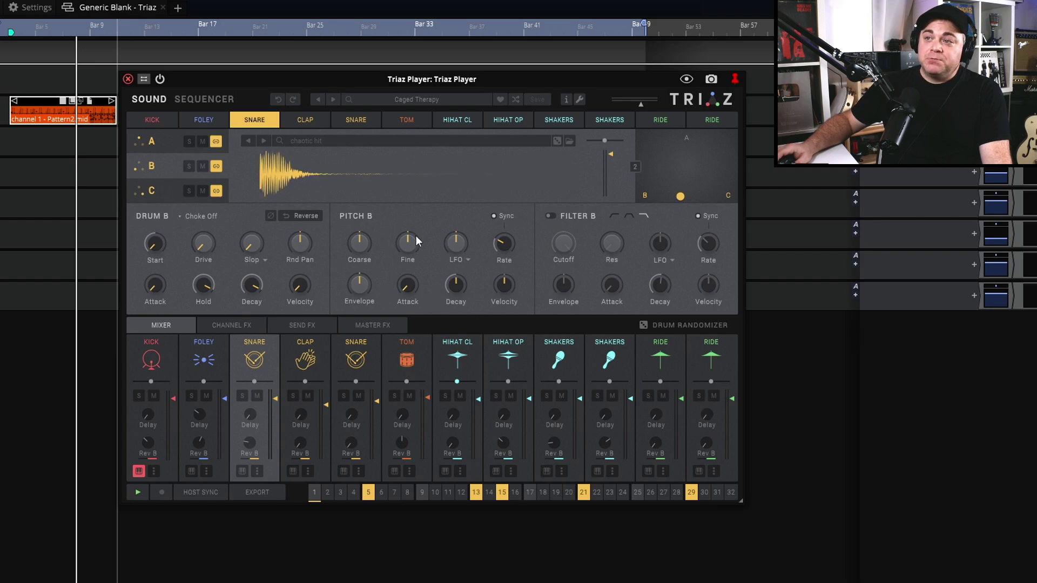
Try a higher and a lower coarse pitch on the snare, and reset the pitch to its default
left_click_drag(359, 245, 357, 214)
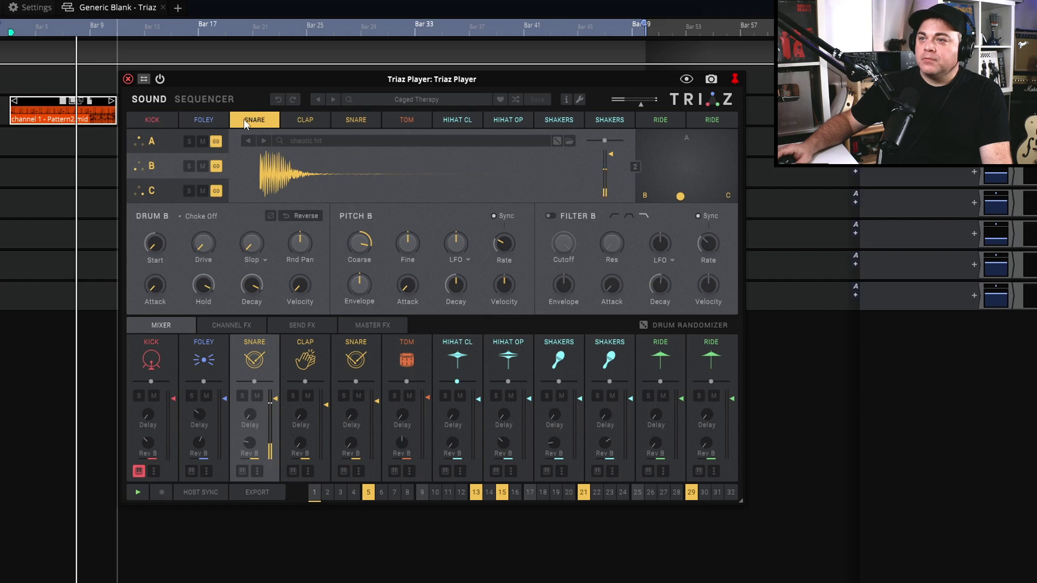
left_click_drag(353, 245, 375, 390)
double_click(360, 244)
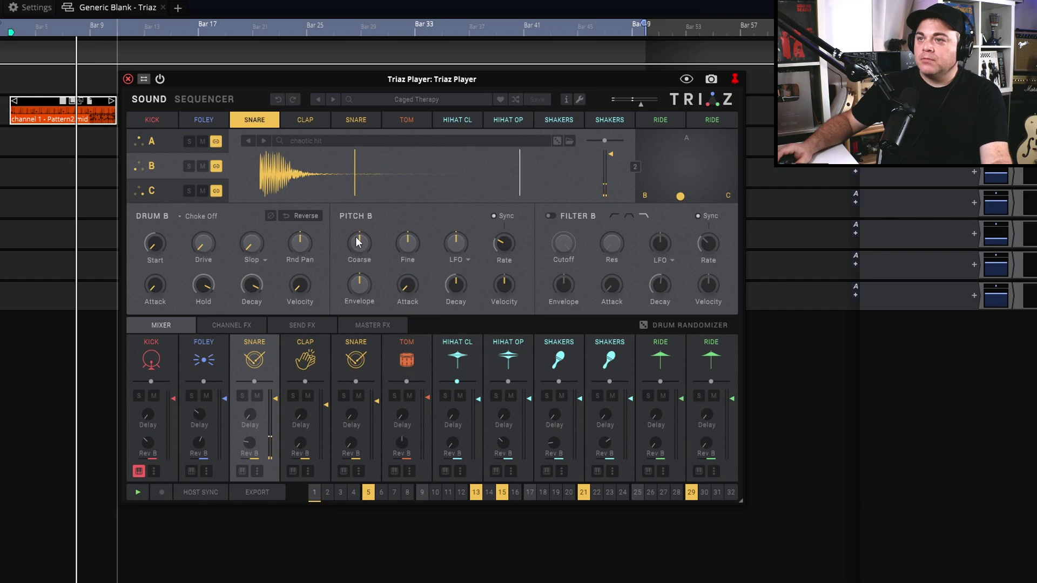
Turn on the snare's layer B filter, try the band-pass shape, and leave it on low-pass
left_click(630, 216)
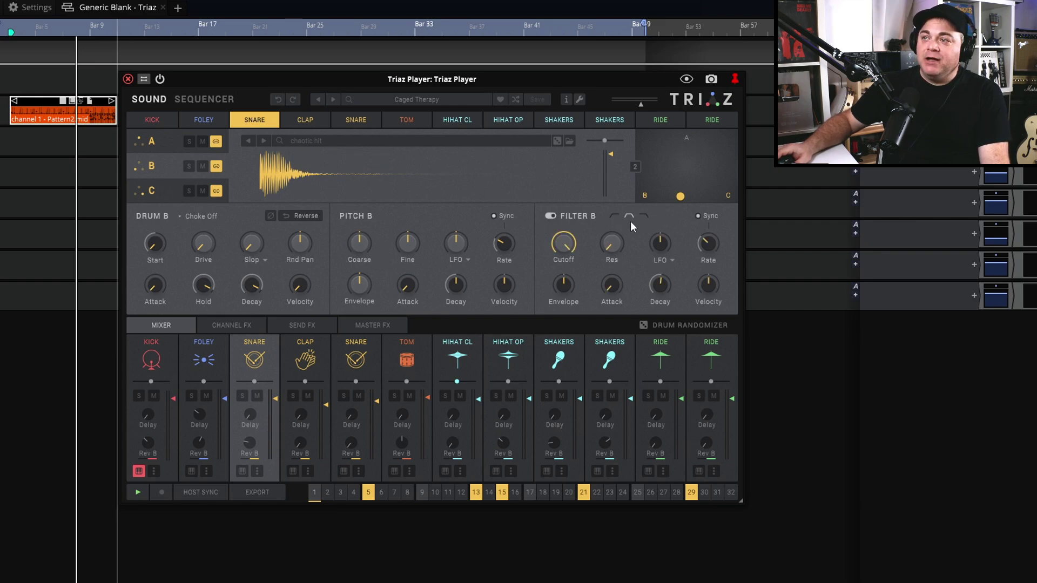
left_click(551, 215)
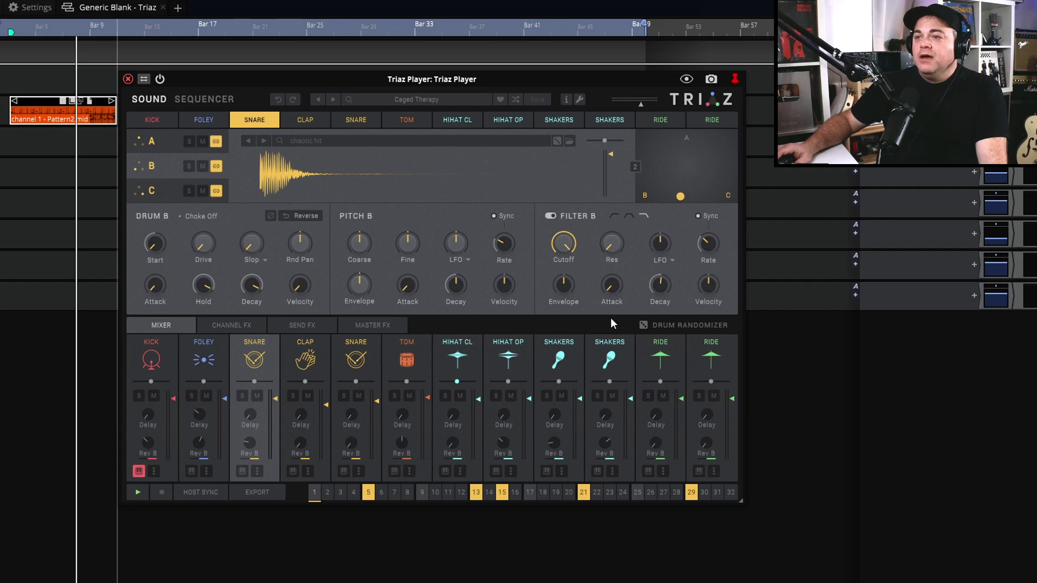
Select the kick channel and turn on the compressor in its channel effects
left_click(157, 343)
left_click(223, 325)
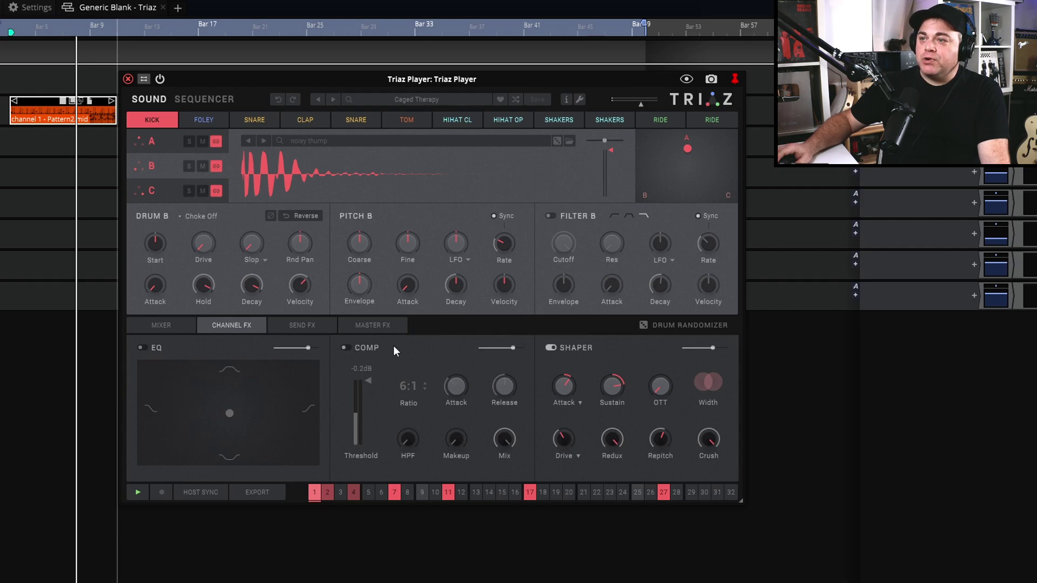
left_click(356, 347)
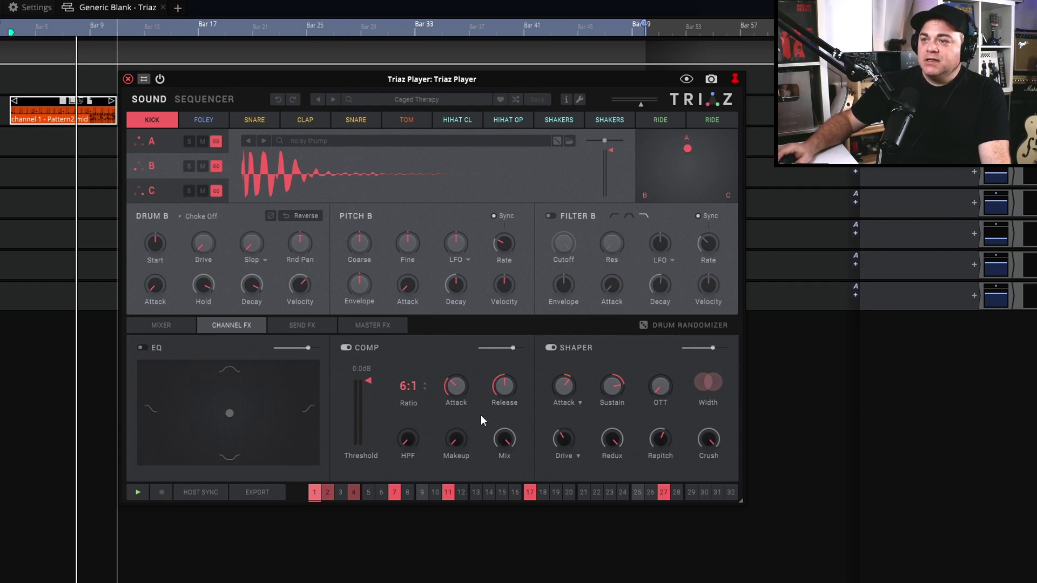
Raise the time and feedback of the delay in the send effects
left_click(304, 325)
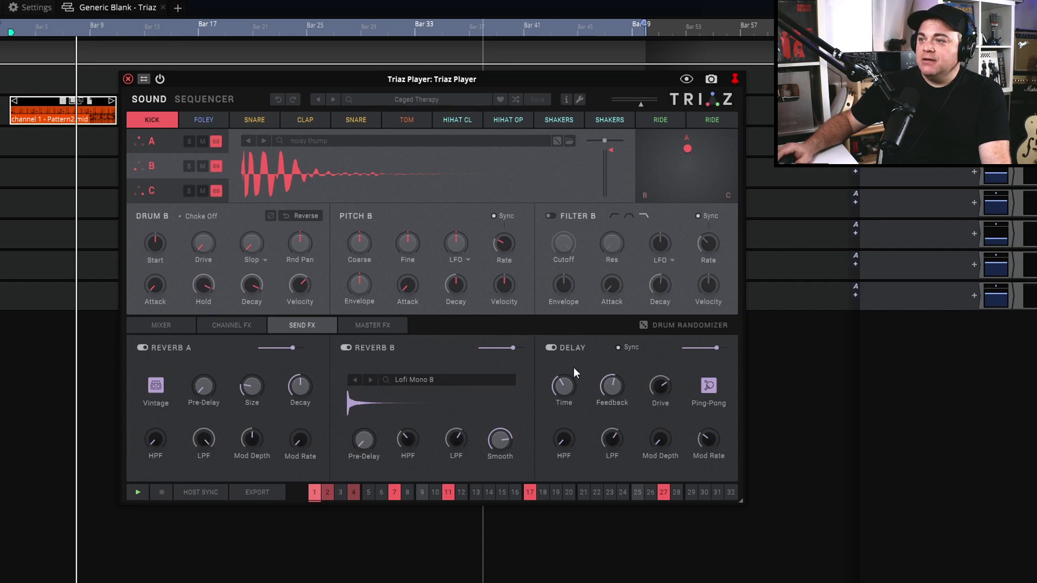
left_click_drag(563, 387, 566, 350)
left_click_drag(613, 386, 608, 342)
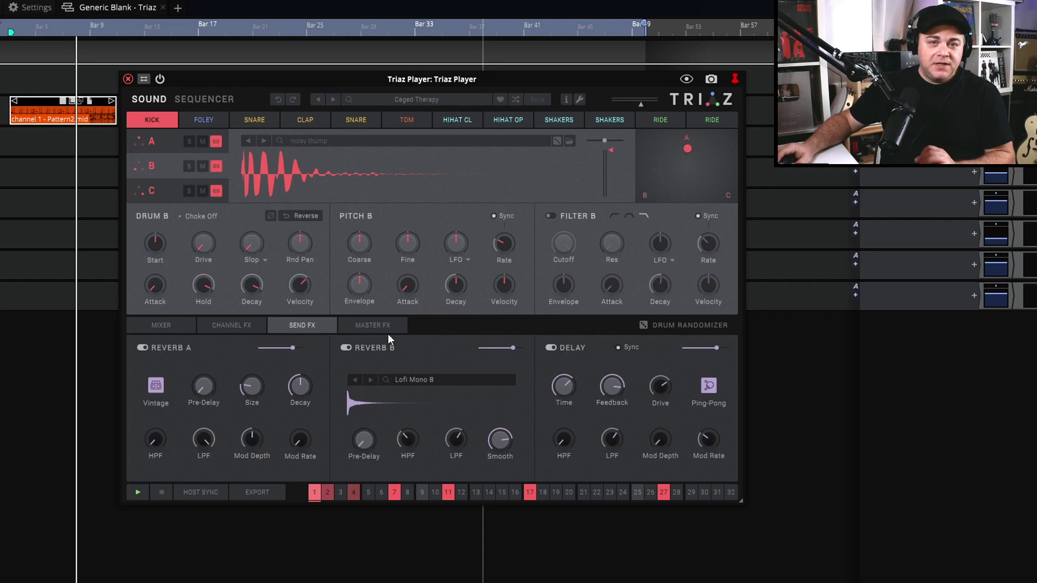
Audition the kick with its delay send raised, lower the send again, and switch the delay effect off
left_click(168, 326)
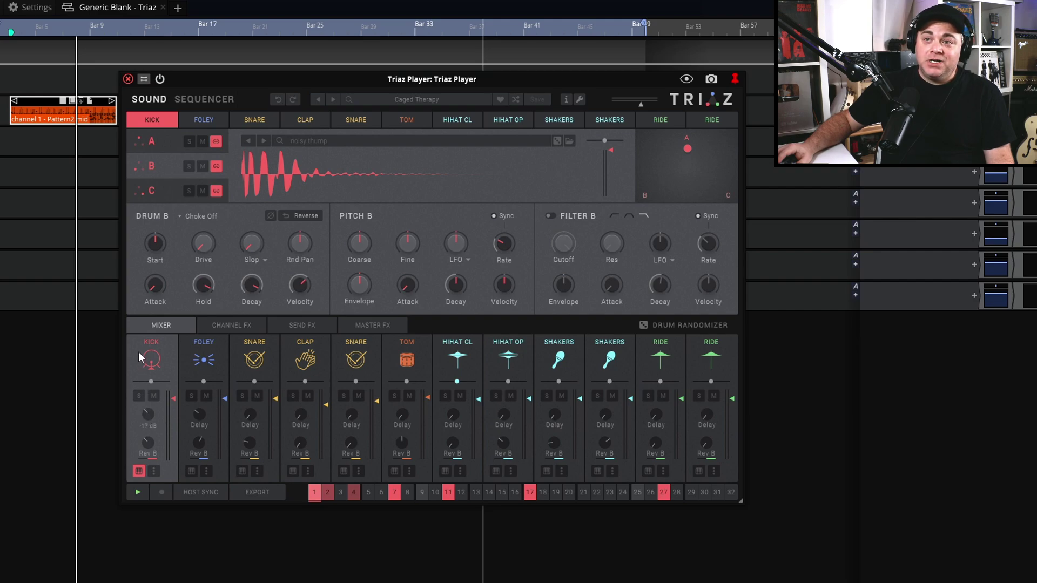
left_click(144, 115)
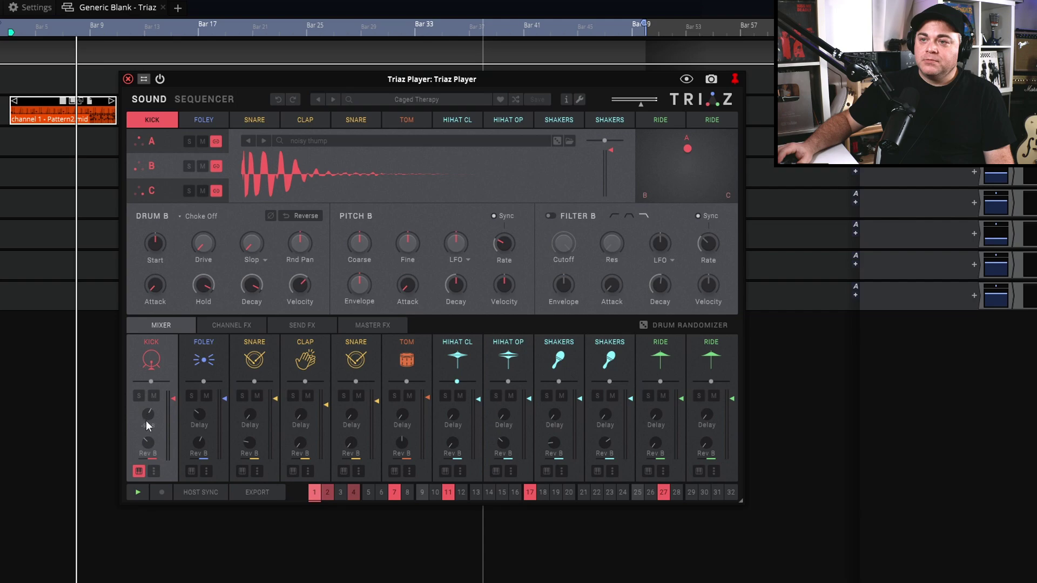
left_click(150, 528)
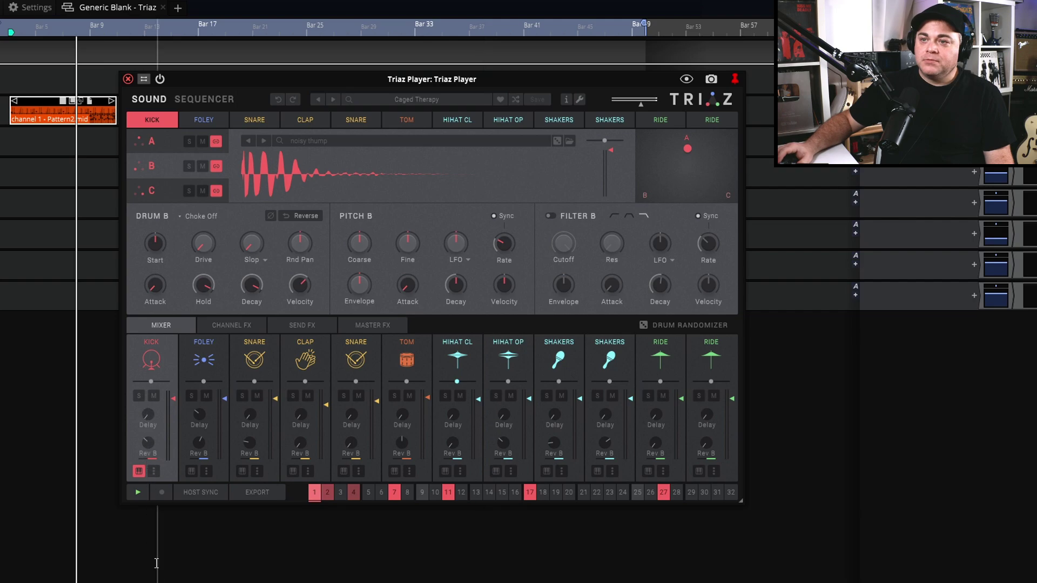
left_click(316, 329)
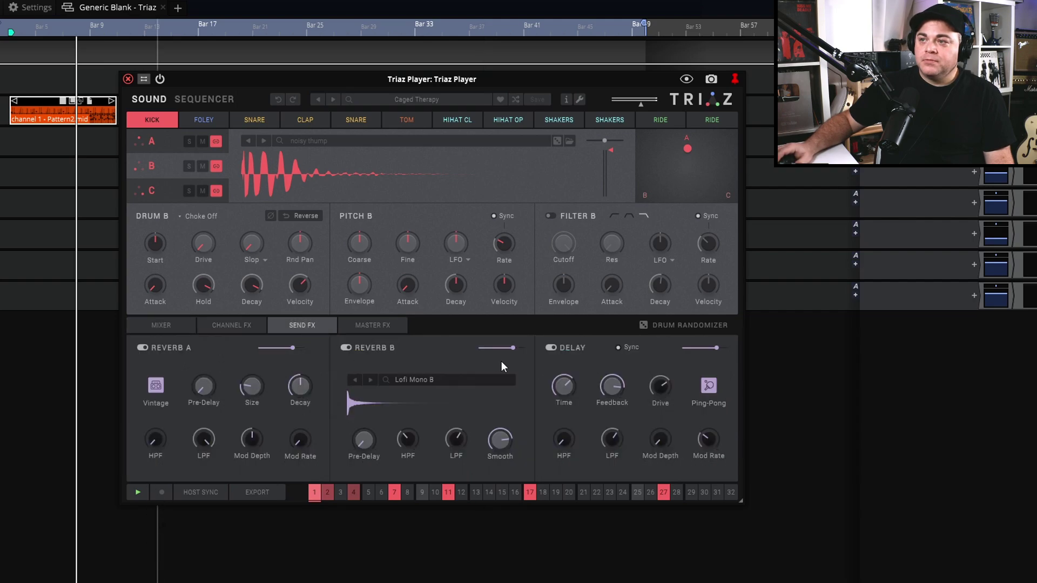
left_click(552, 347)
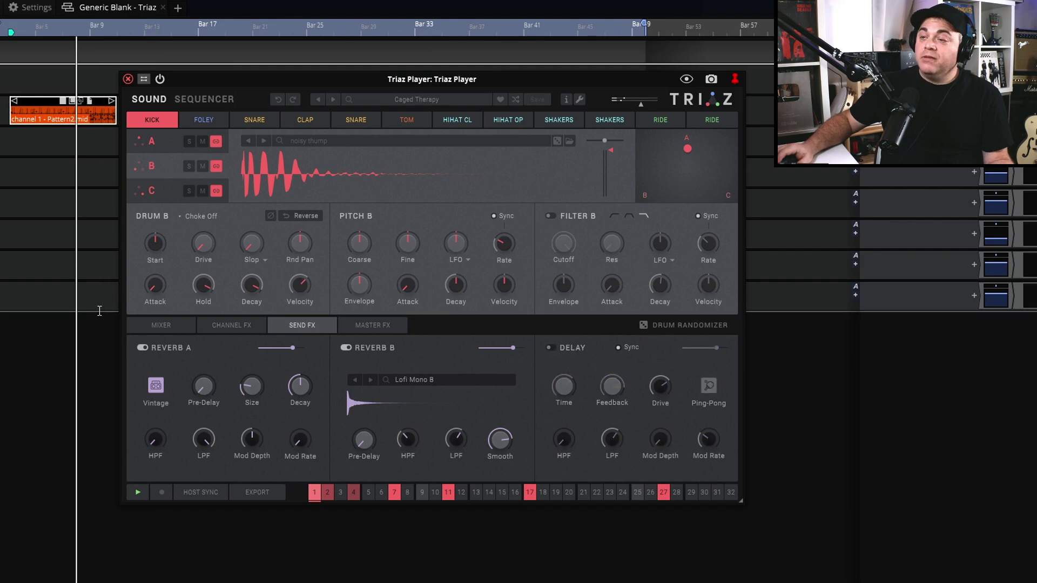
Review the mixer sends, send effects and master effects, and play the pattern with the master effects in view
left_click(163, 327)
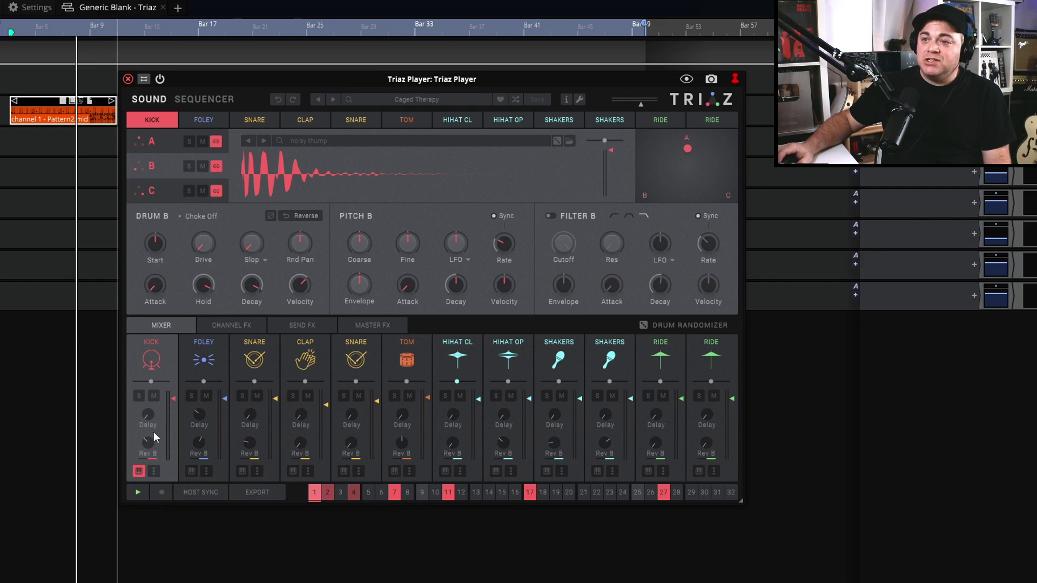
left_click(302, 325)
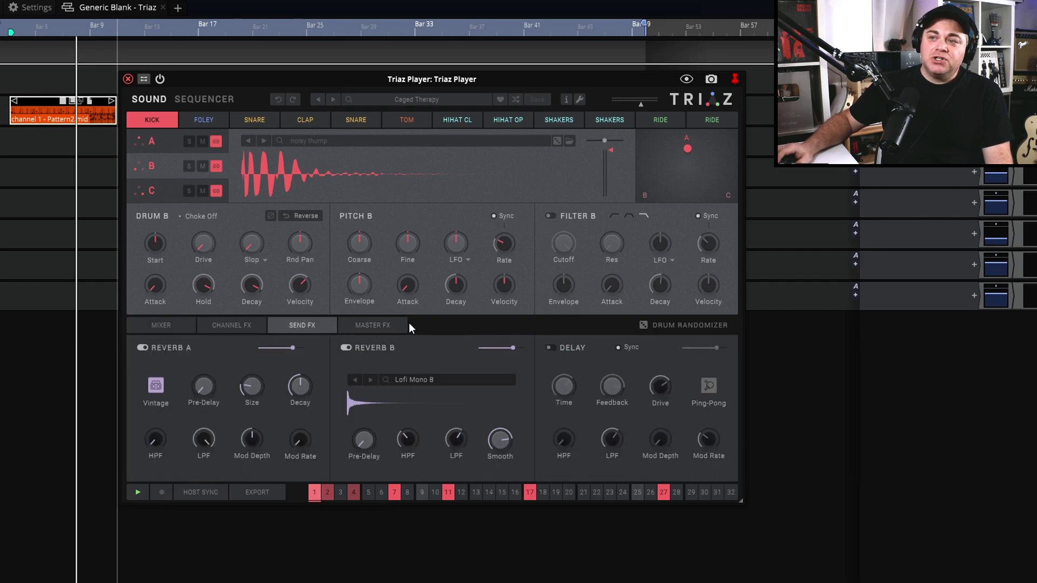
left_click(373, 326)
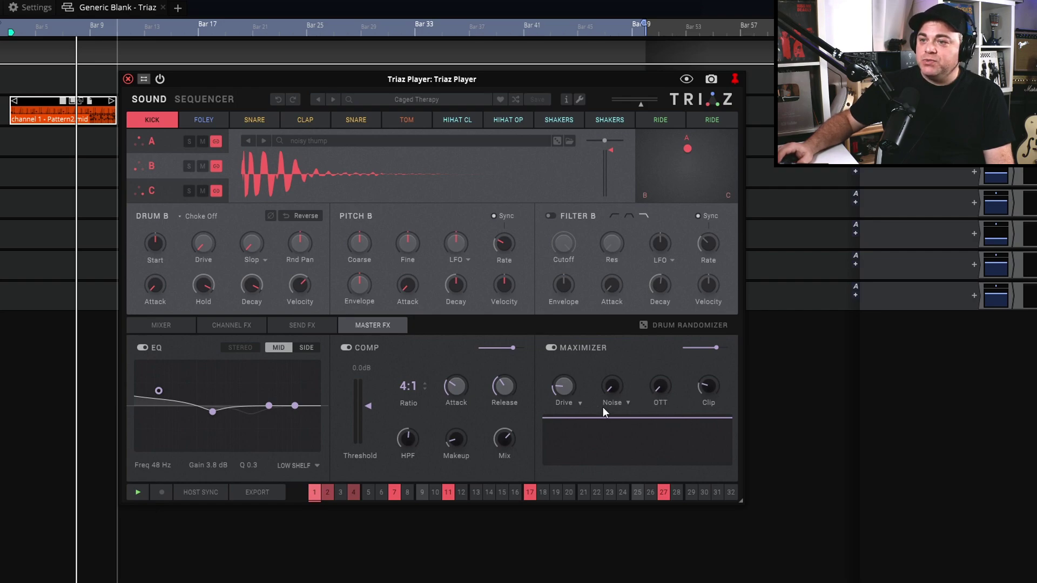
left_click(135, 491)
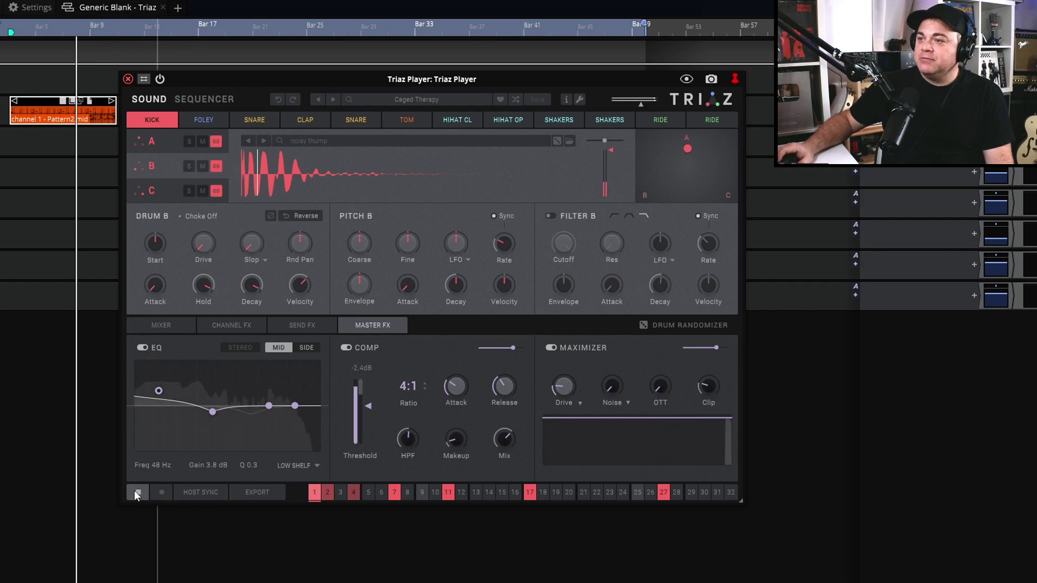
Raise the maximizer's noise, OTT, drive to about 19.7 dB and clip to about 12.4 dB, reduce its overall amount, and stop playback
left_click_drag(613, 388, 597, 348)
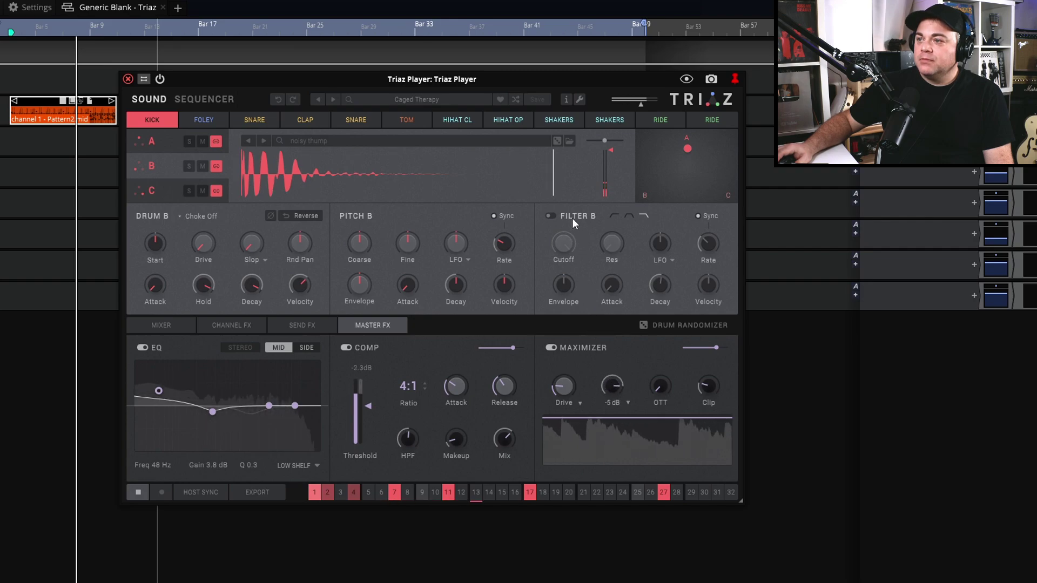
left_click_drag(655, 390, 637, 244)
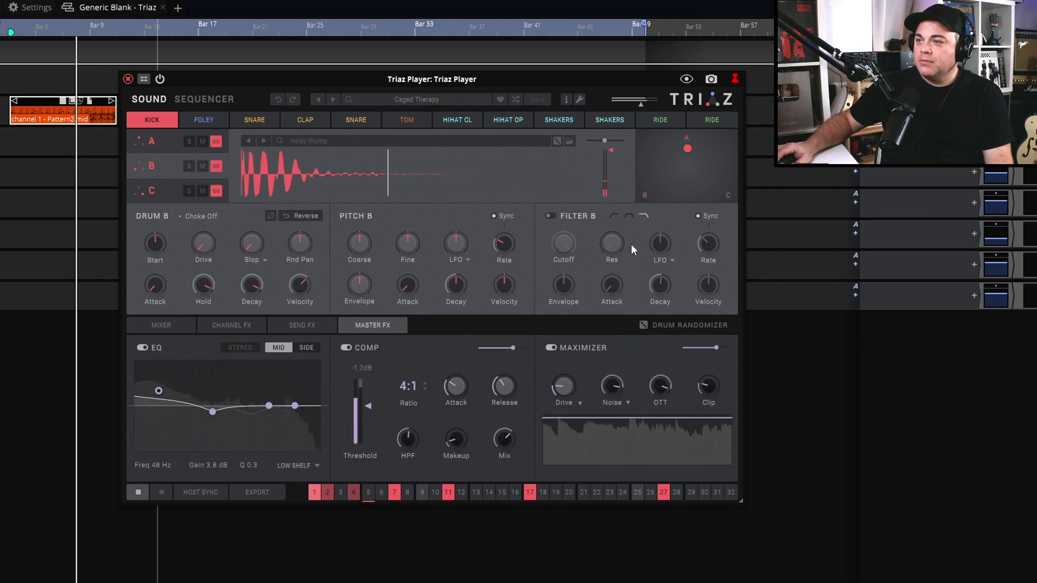
left_click_drag(609, 390, 601, 474)
left_click_drag(554, 381, 566, 316)
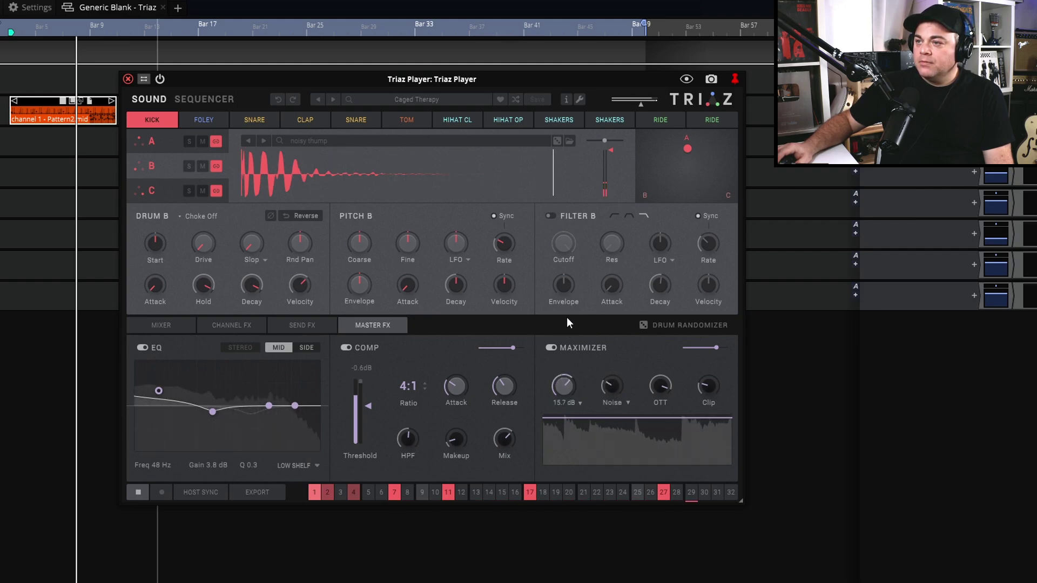
left_click_drag(707, 387, 699, 291)
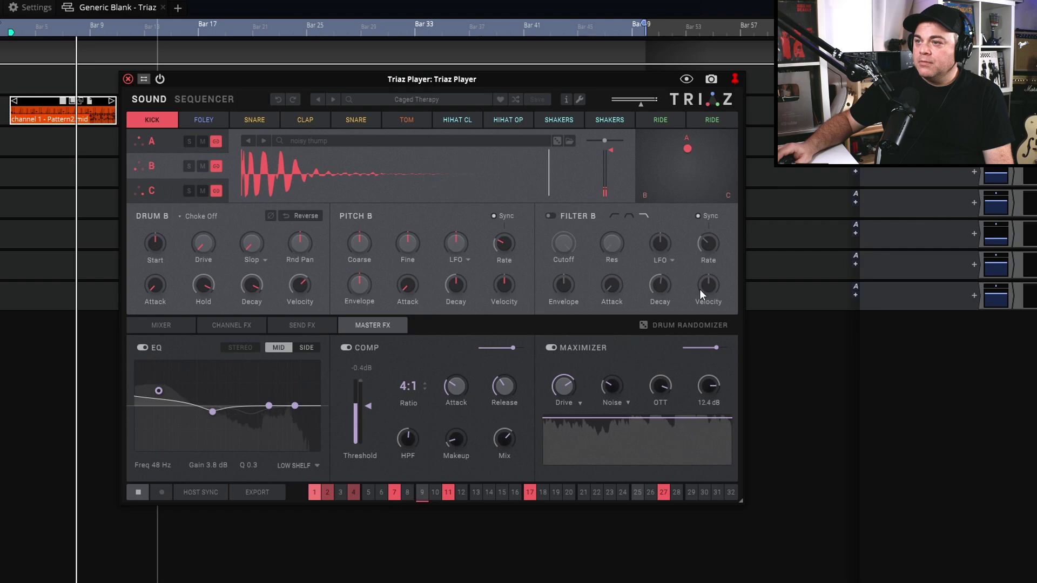
left_click_drag(712, 346, 701, 348)
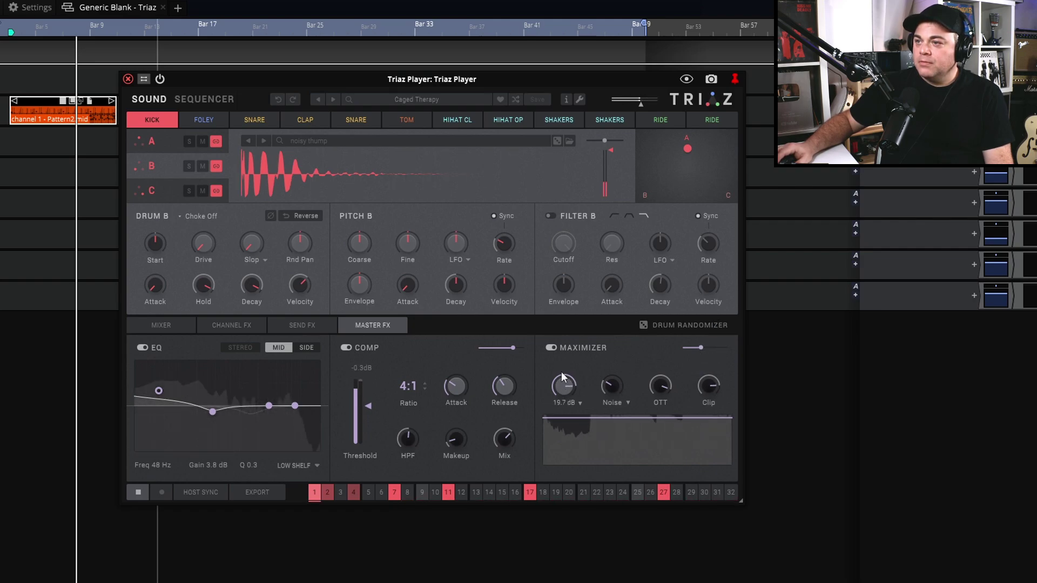
left_click_drag(659, 381, 656, 530)
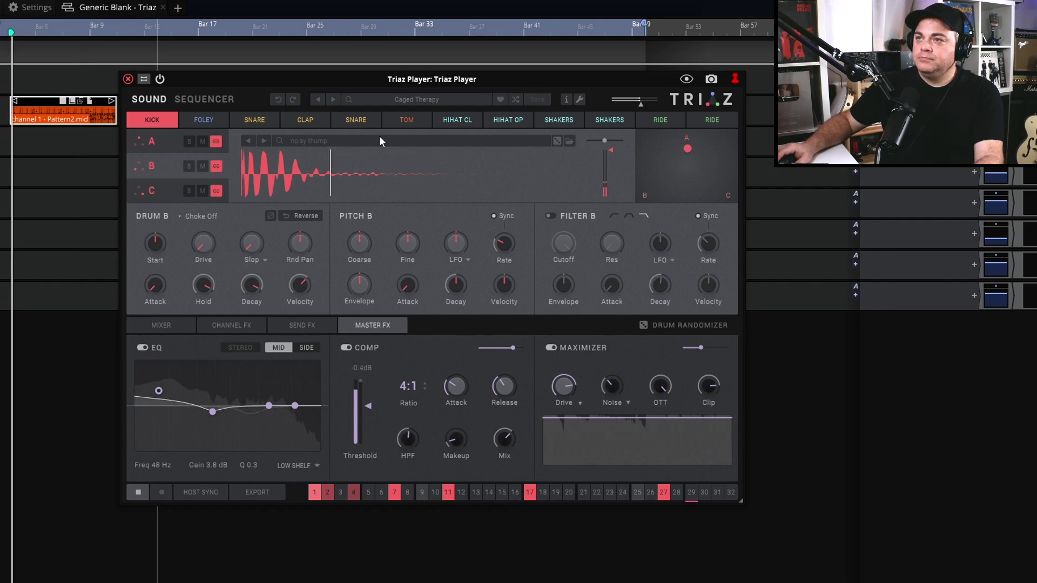
key("space")
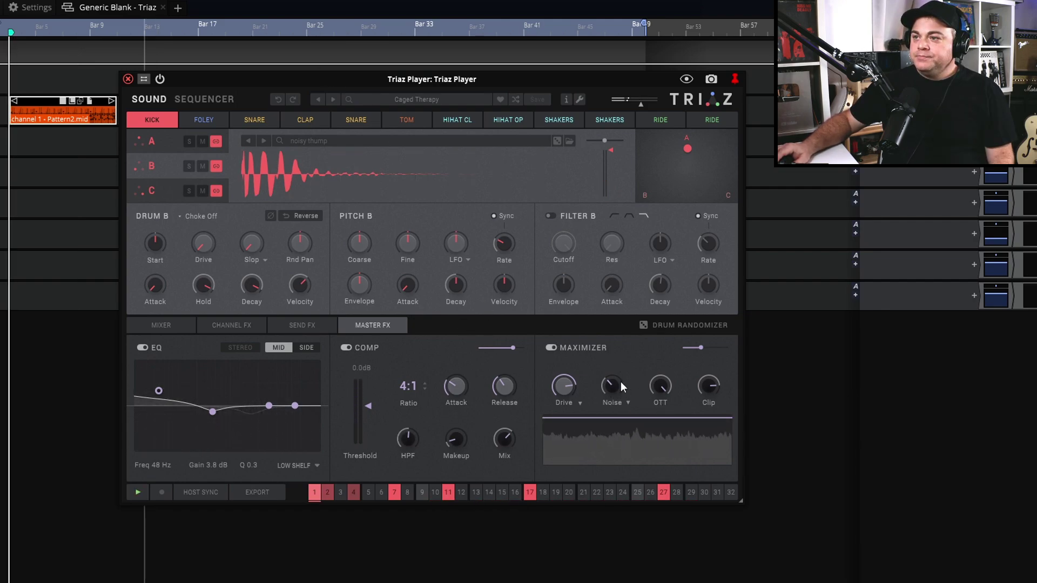
Turn the maximizer's noise fully down and review the available noise types and drive types
left_click_drag(607, 384, 587, 469)
left_click(622, 403)
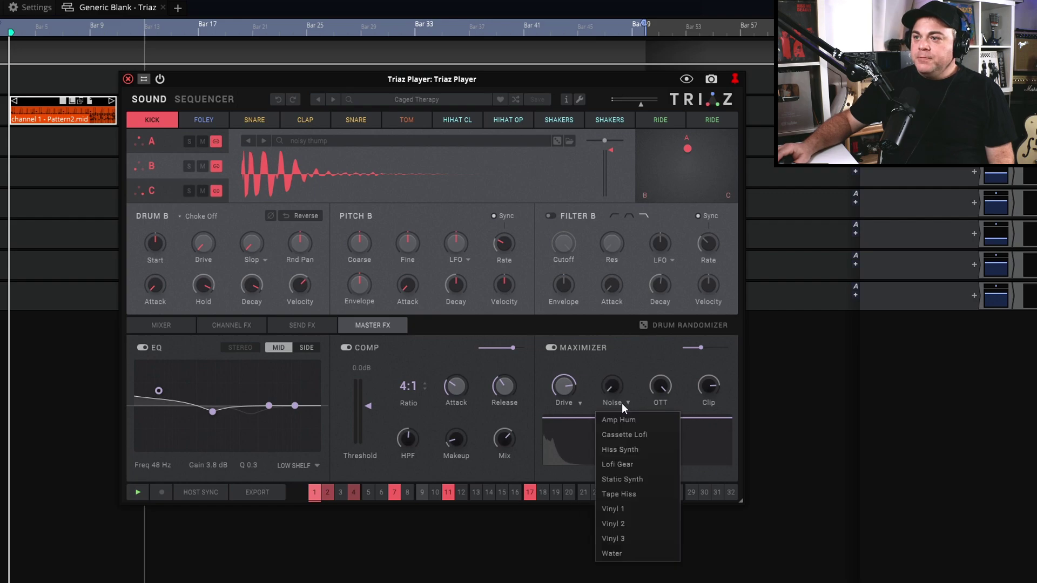
left_click(621, 399)
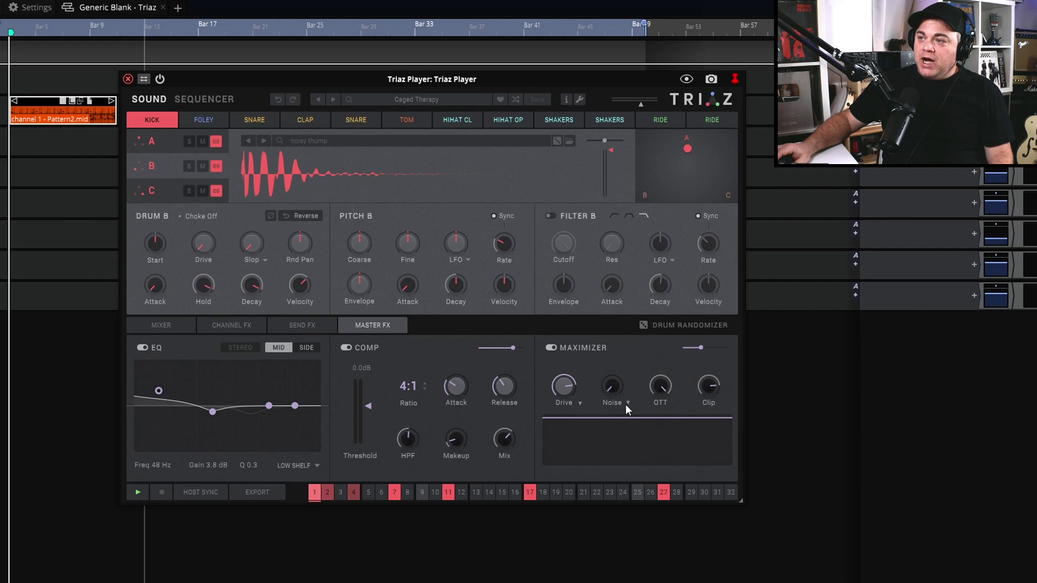
left_click(569, 404)
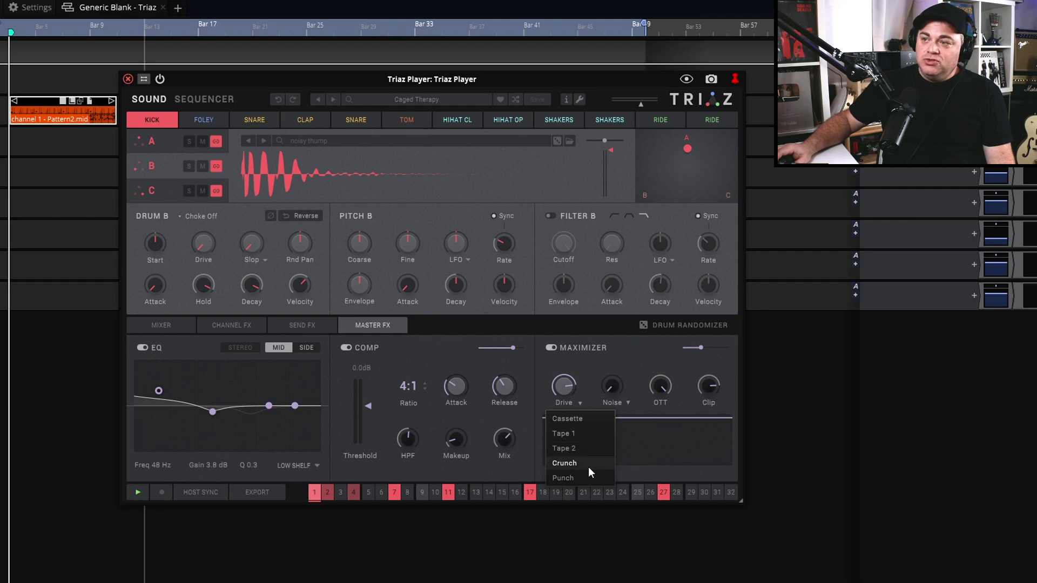
left_click(610, 351)
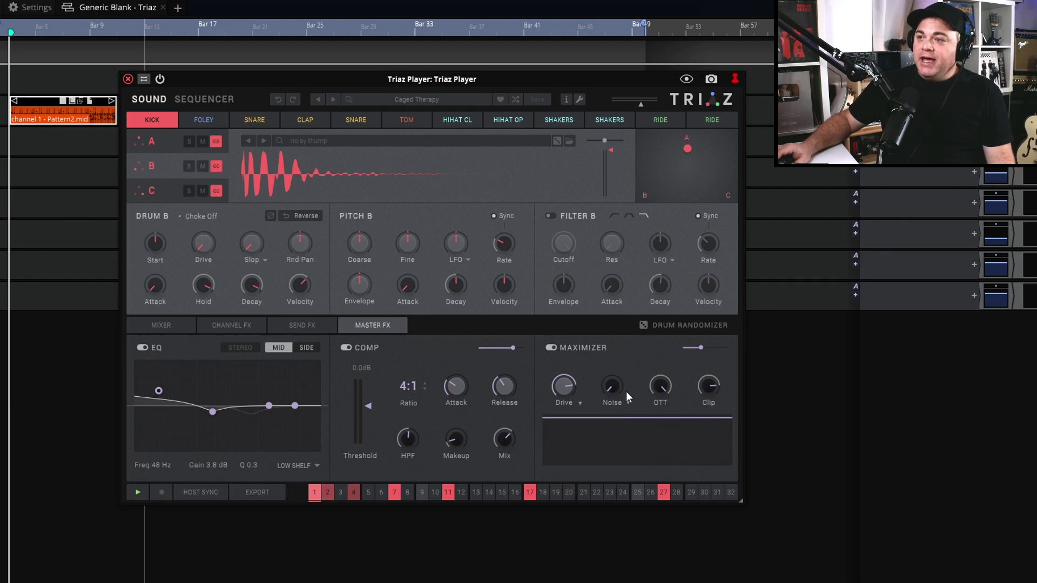
Set the maximizer's noise type to Cassette Lofi, raise the noise amount, and start the pattern
left_click(624, 402)
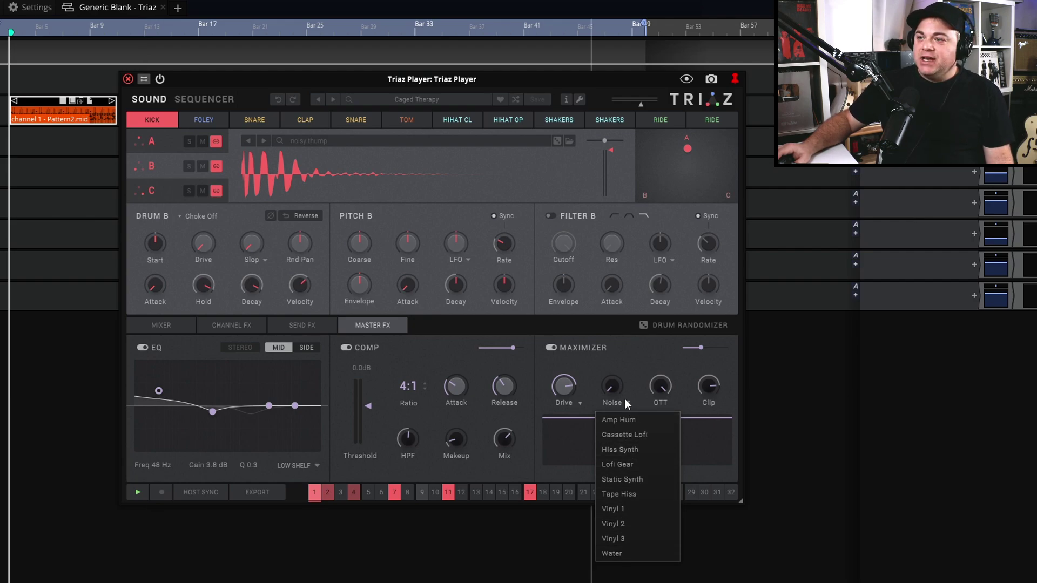
left_click(640, 433)
left_click_drag(607, 389, 608, 332)
left_click(138, 492)
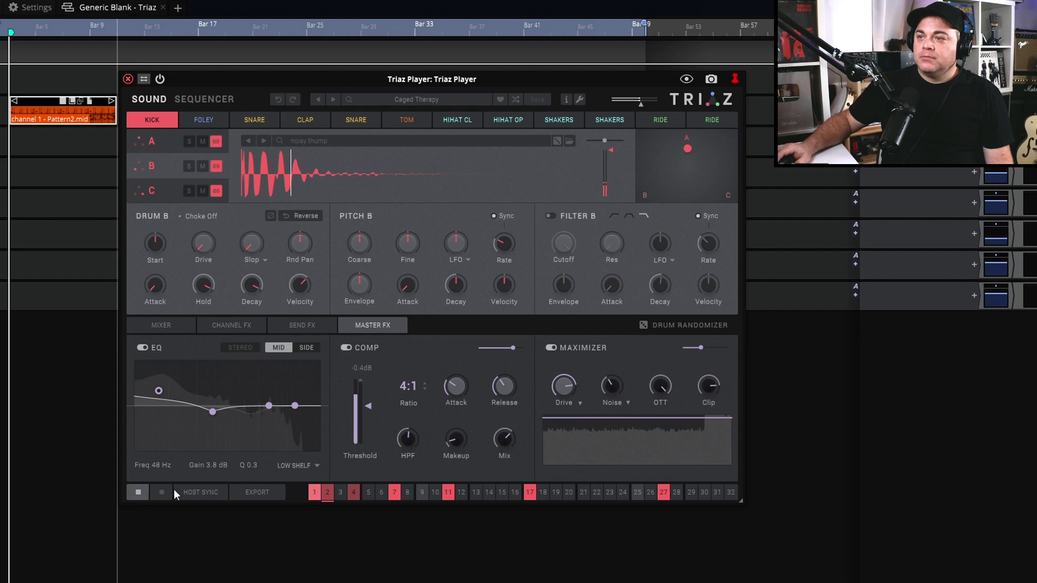
Rebalance the maximizer's noise and OTT, adjust the drive amount, and set the drive type to Tape 1
left_click_drag(617, 383, 662, 419)
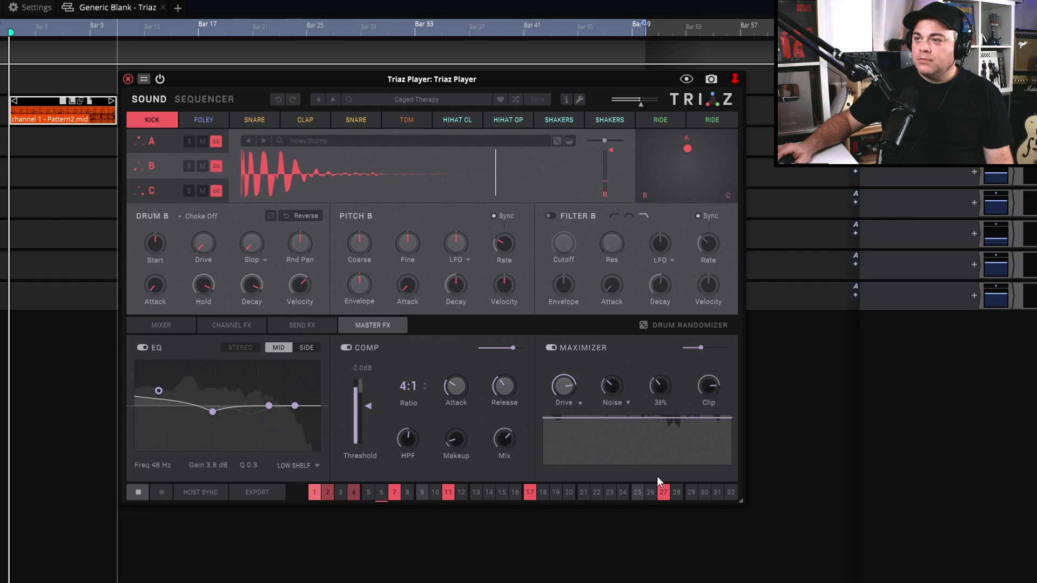
left_click_drag(557, 384, 562, 361)
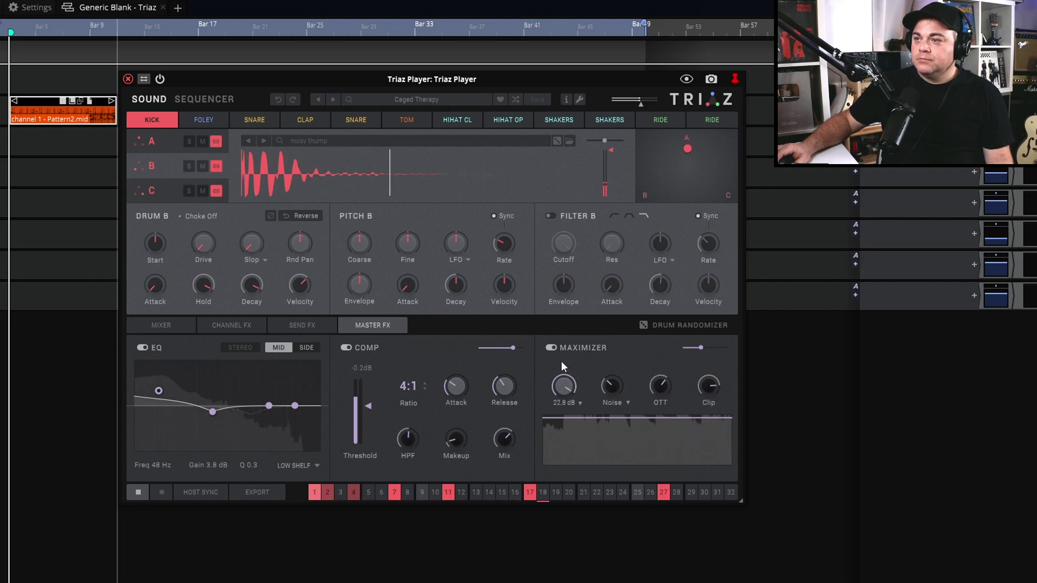
left_click(574, 404)
left_click(578, 432)
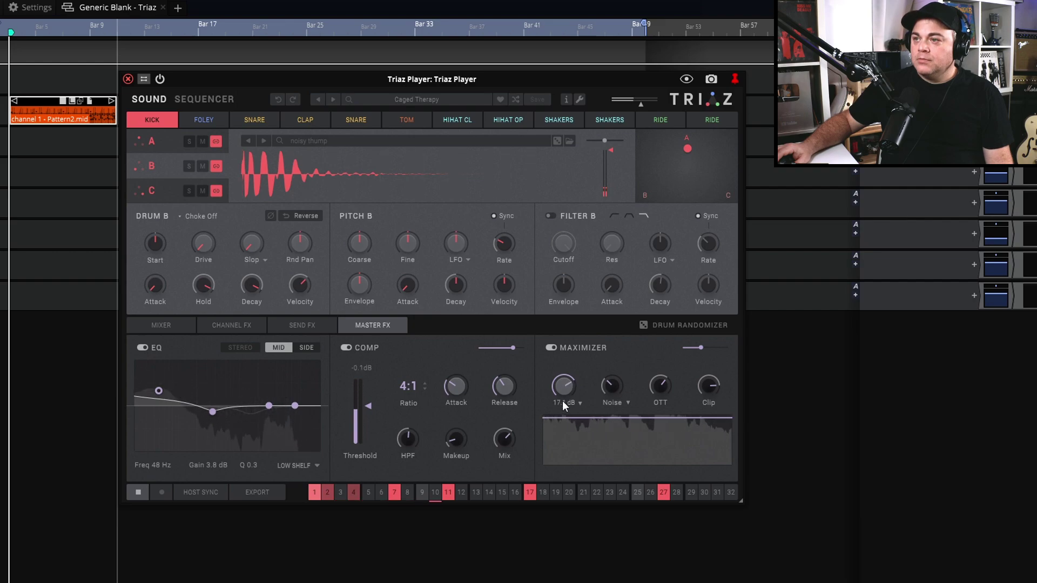
Raise the maximizer's overall amount slightly, stop the pattern, and reset the noise and drive to zero
left_click_drag(701, 348, 705, 347)
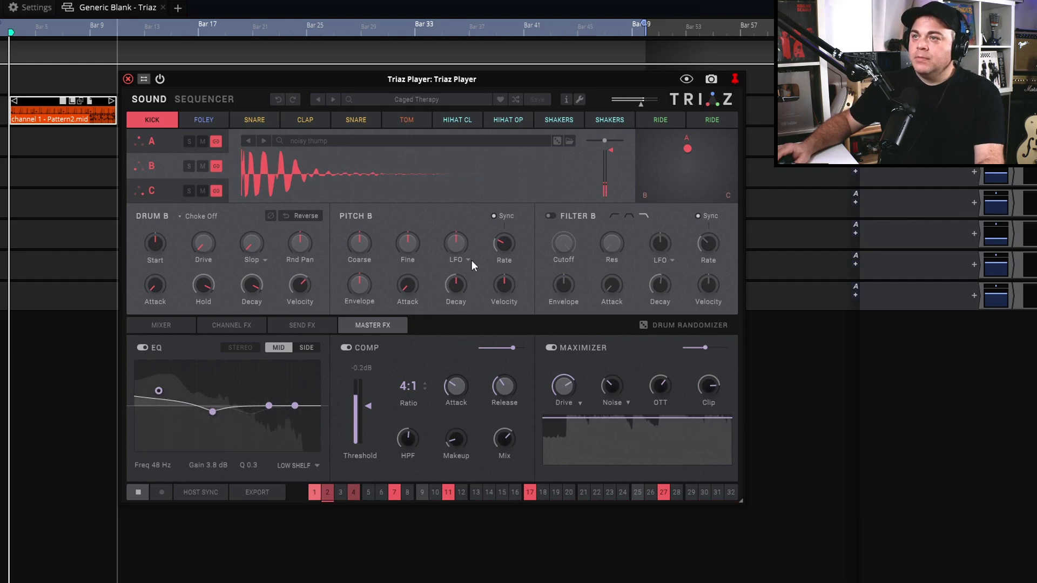
left_click(140, 491)
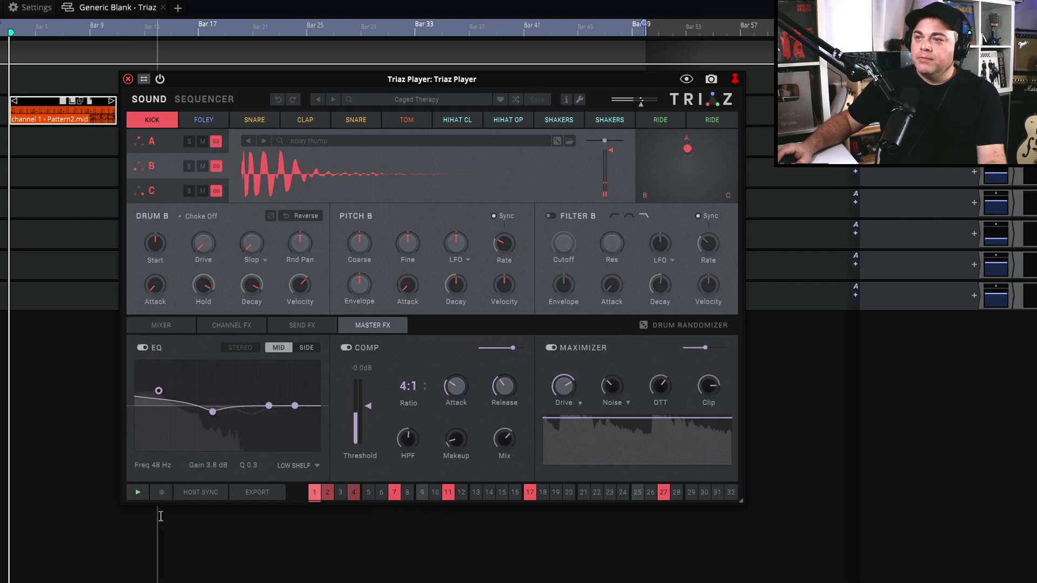
double_click(613, 402)
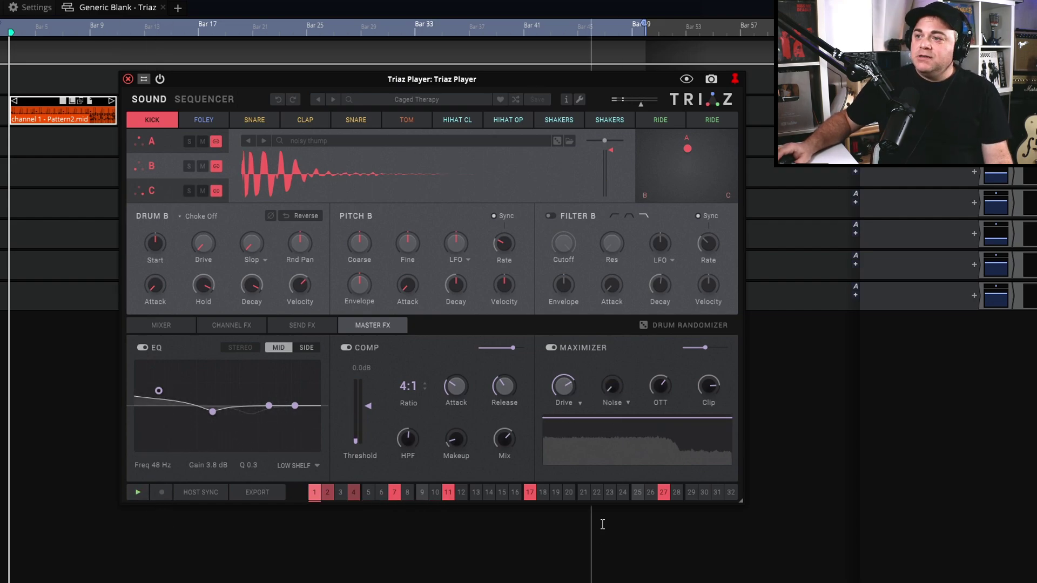
double_click(562, 385)
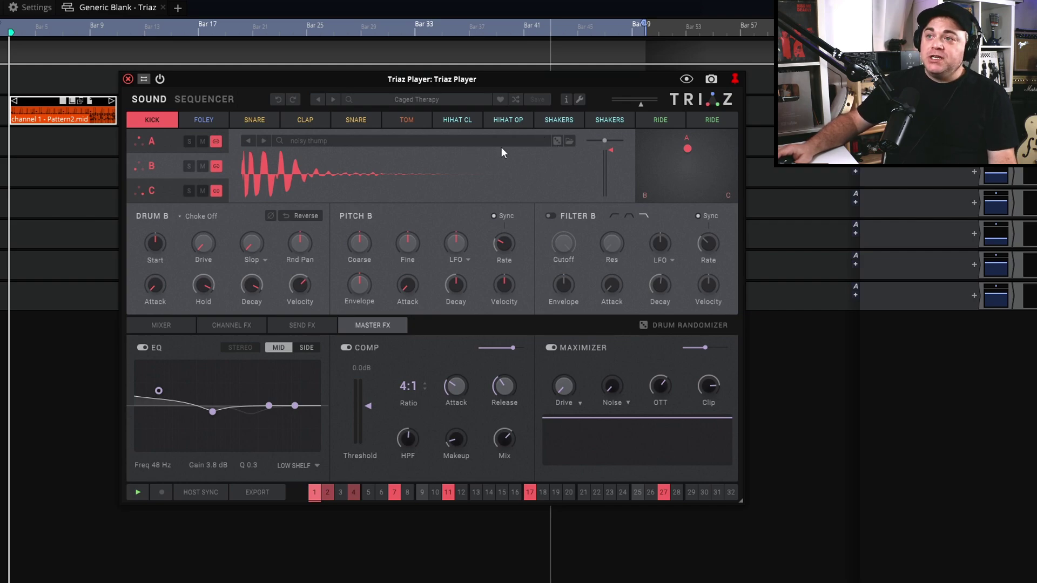
Open the Drum Randomizer and randomize the kit three times
left_click(642, 325)
left_click(412, 216)
left_click(410, 213)
left_click(449, 210)
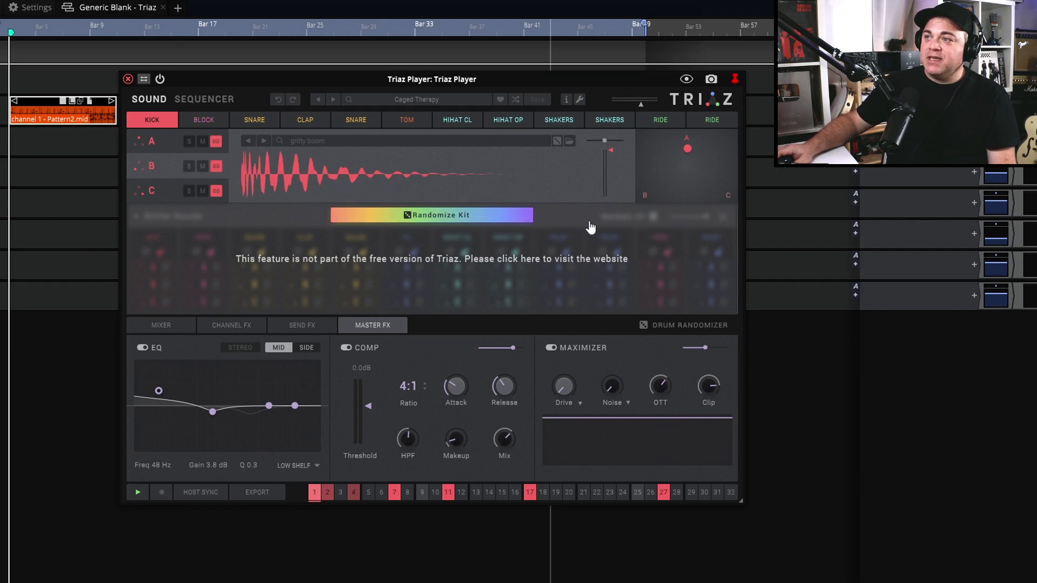
Play the pattern, randomize the kit three more times while it runs, and close the Drum Randomizer
left_click(139, 492)
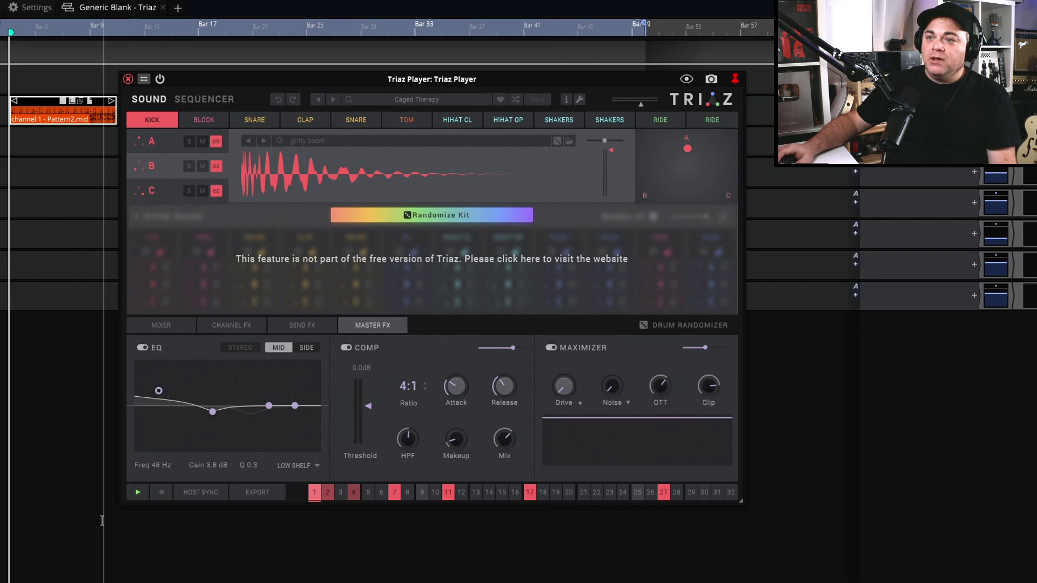
left_click(137, 497)
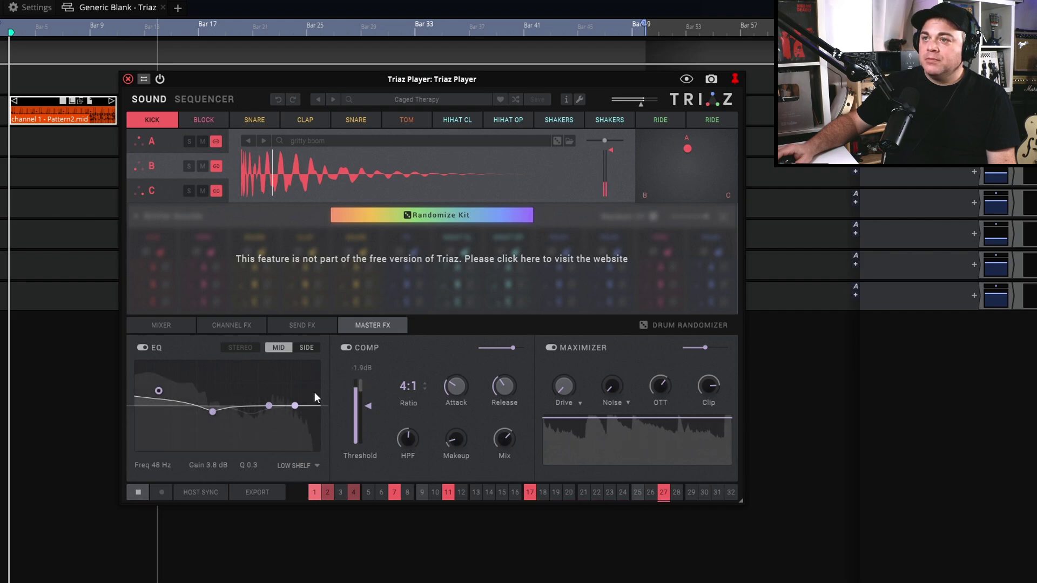
left_click(410, 215)
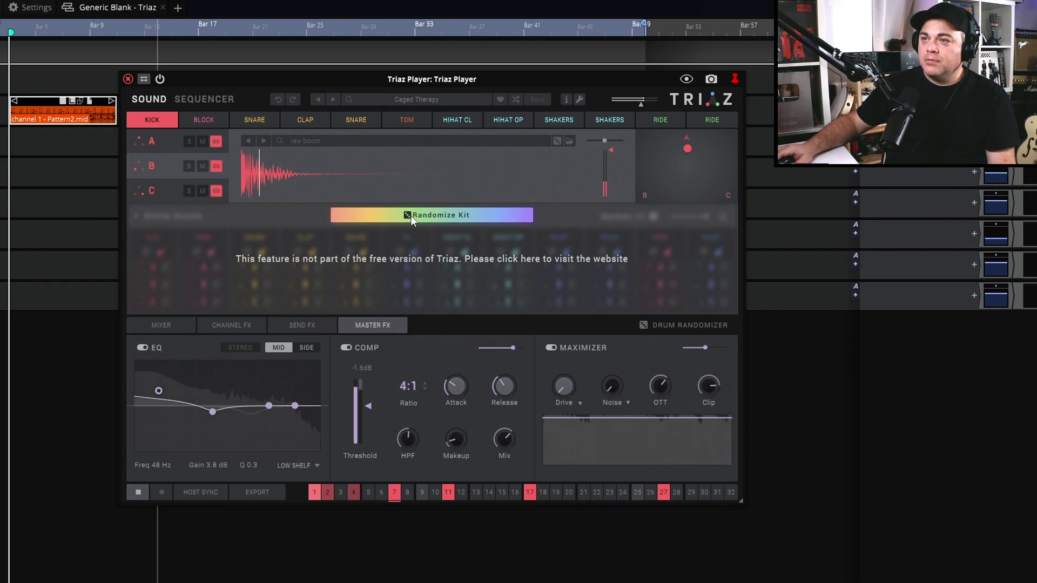
left_click(422, 213)
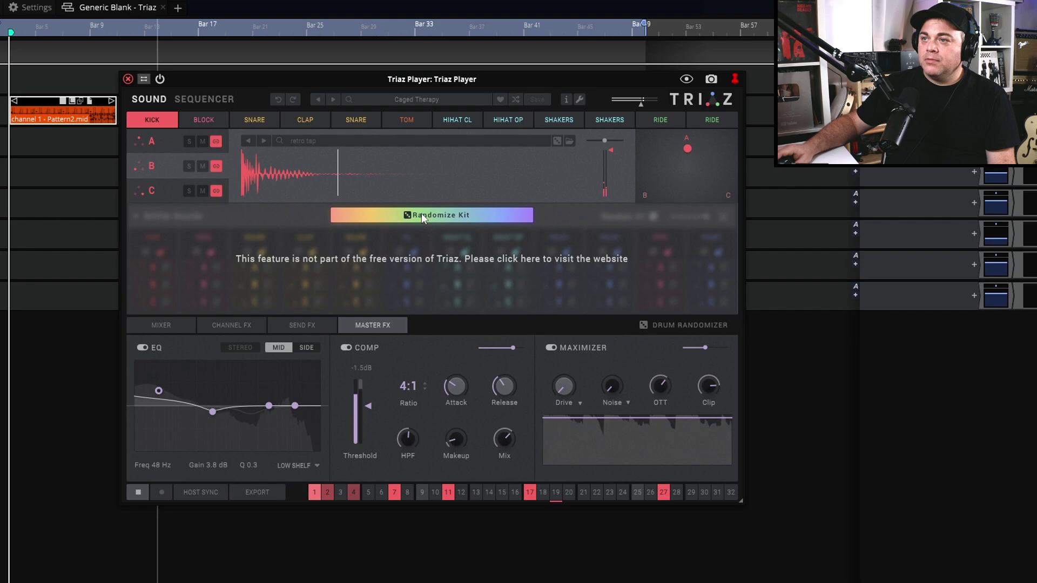
left_click(439, 214)
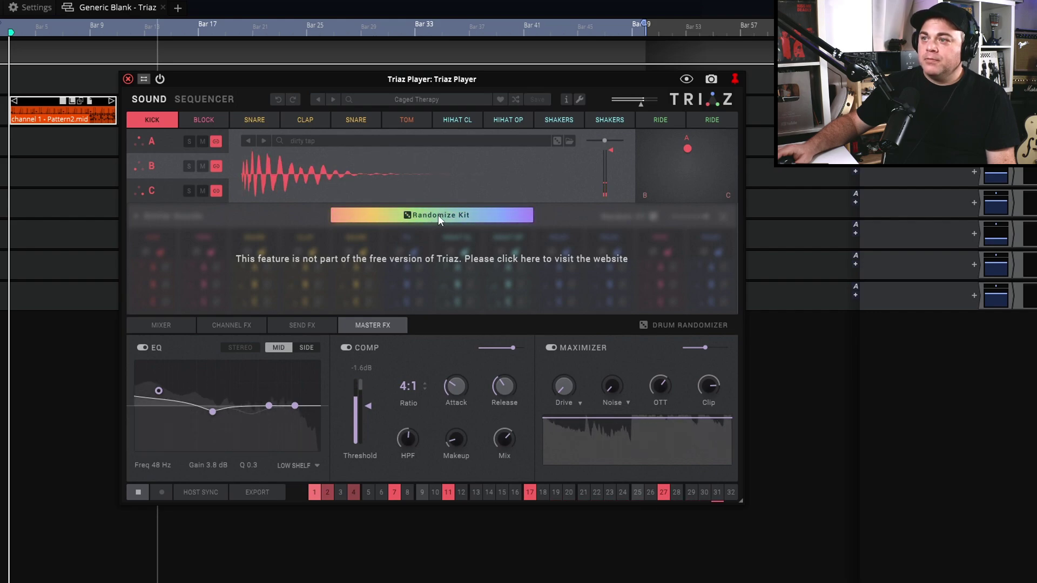
left_click(643, 324)
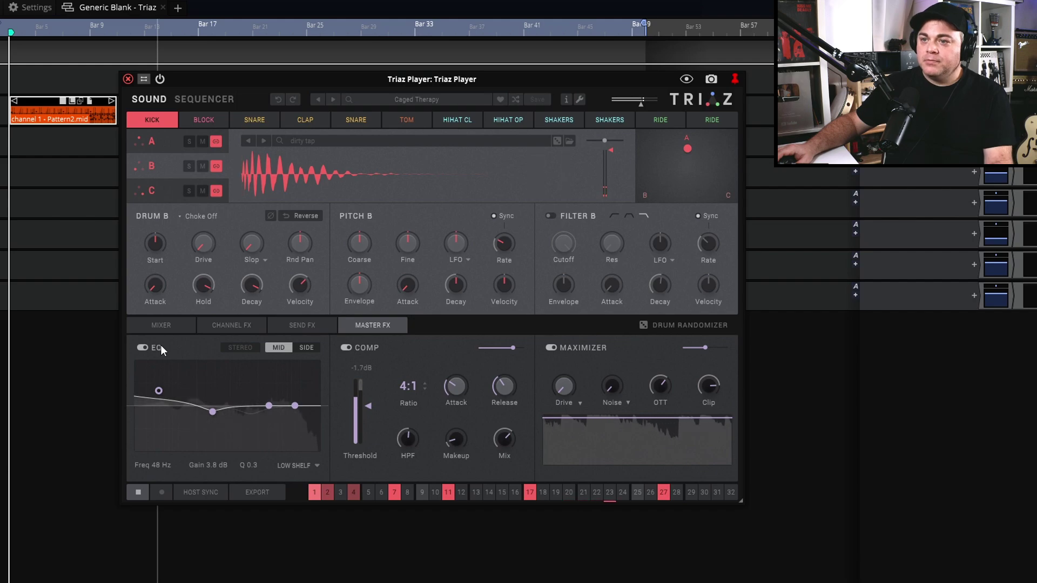
Stop the pattern and view the kick's layers A and C, returning to layer B
left_click(132, 493)
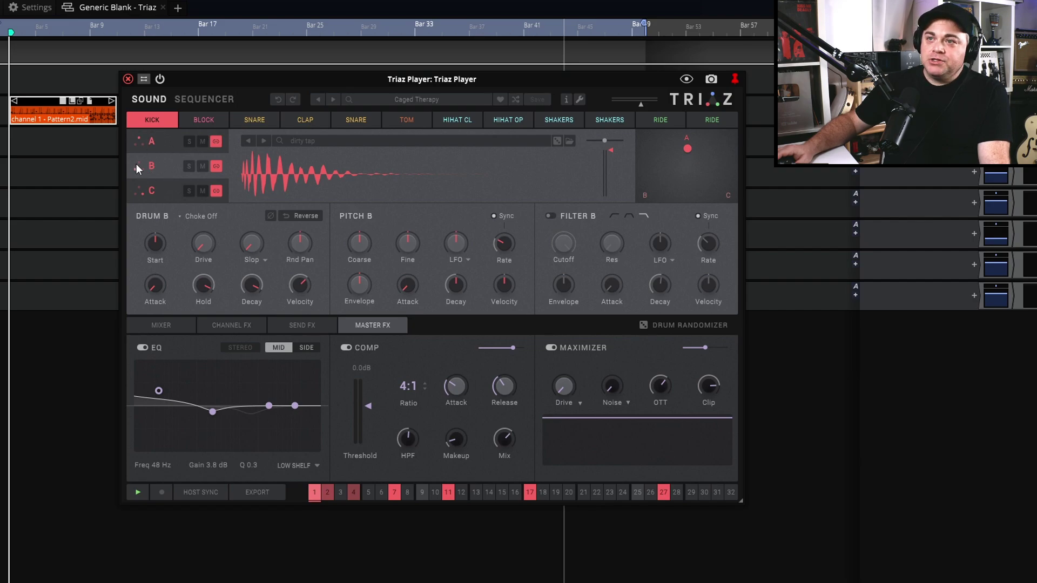
left_click(176, 144)
left_click(165, 189)
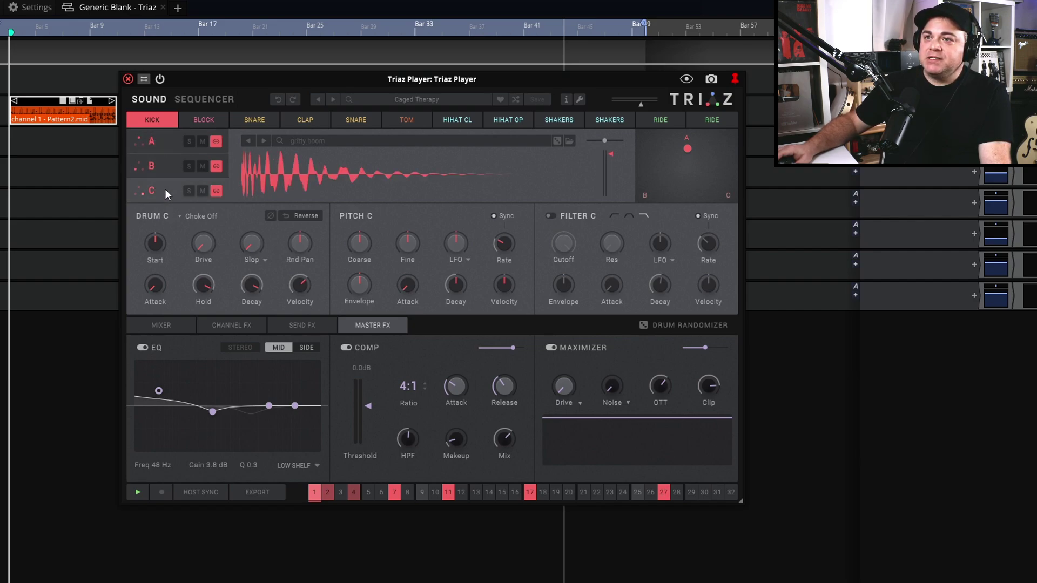
left_click(157, 163)
Move the kick's layer mix point near the centre between A, B and C and audition the kick
left_click_drag(688, 149, 691, 145)
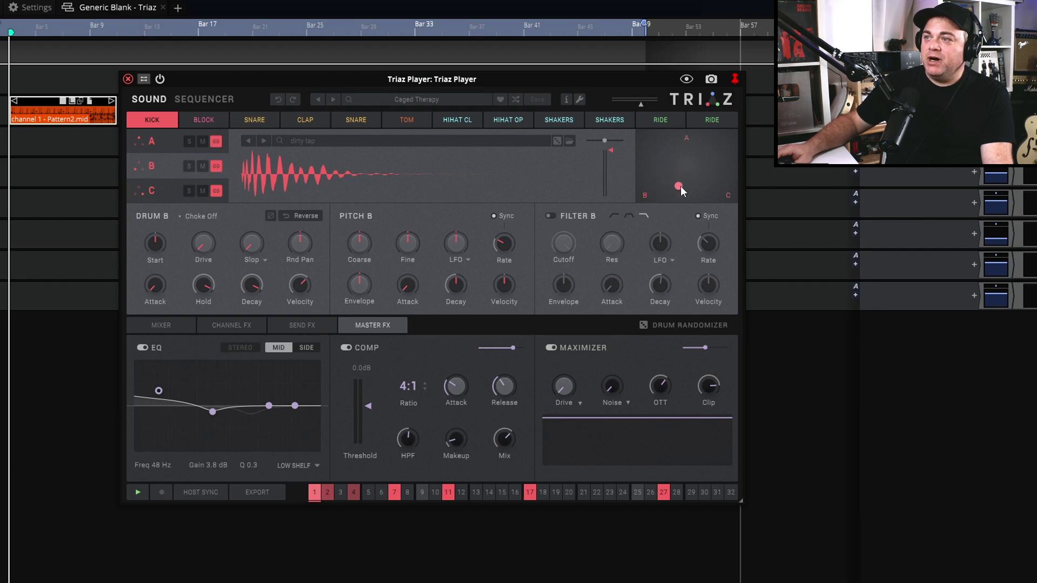
left_click_drag(687, 174, 684, 172)
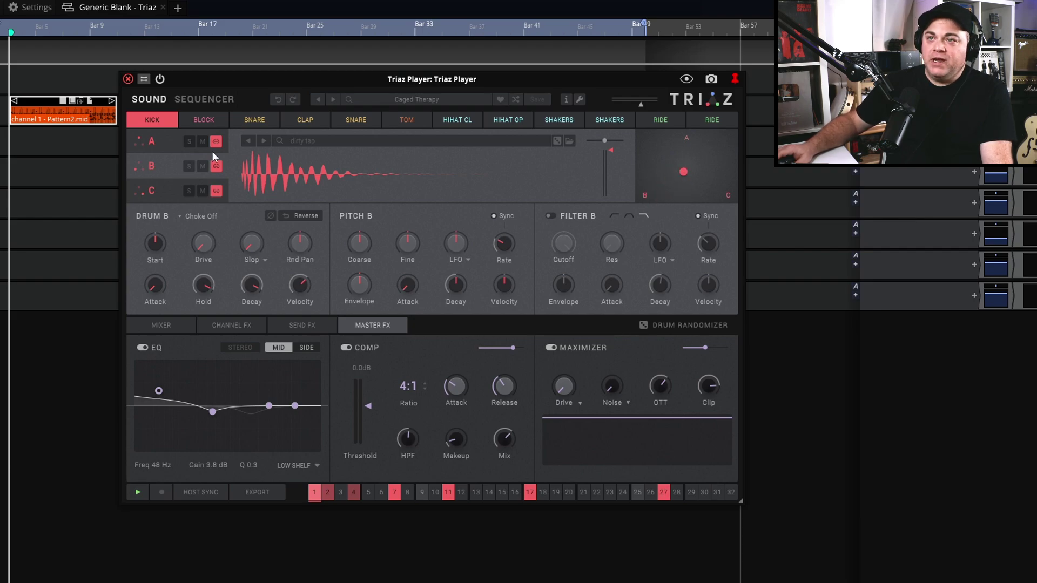
left_click(143, 117)
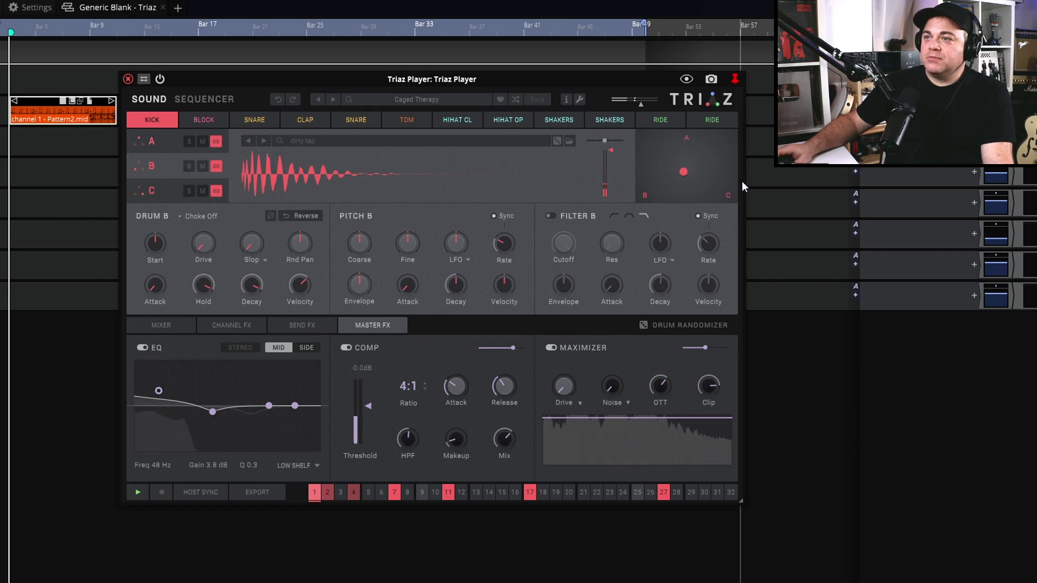
Audition the kick with the mix point fully at layer B and fully at layer C, and return the point between all three layers
left_click_drag(684, 171, 624, 208)
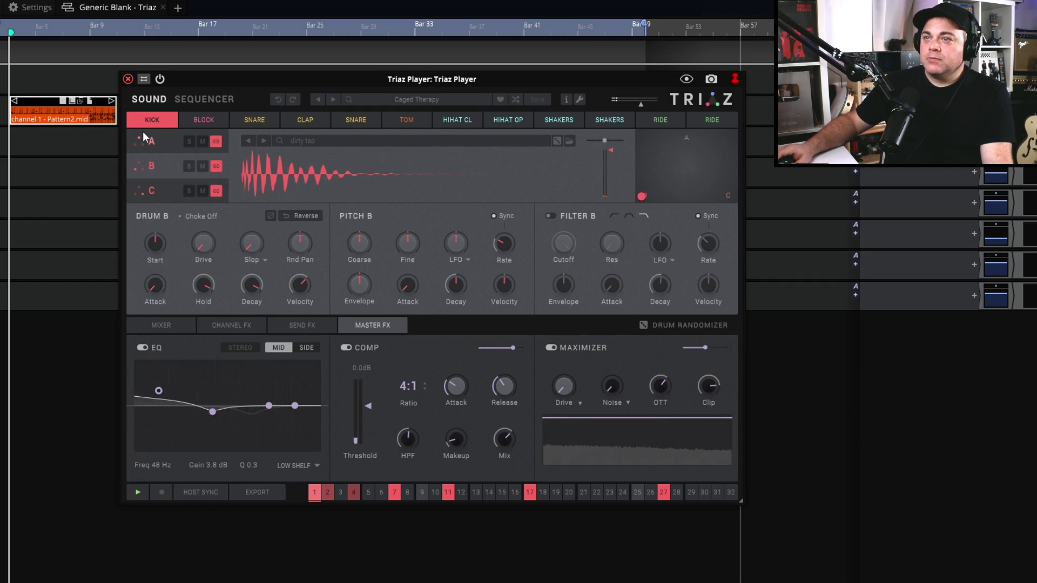
left_click(160, 123)
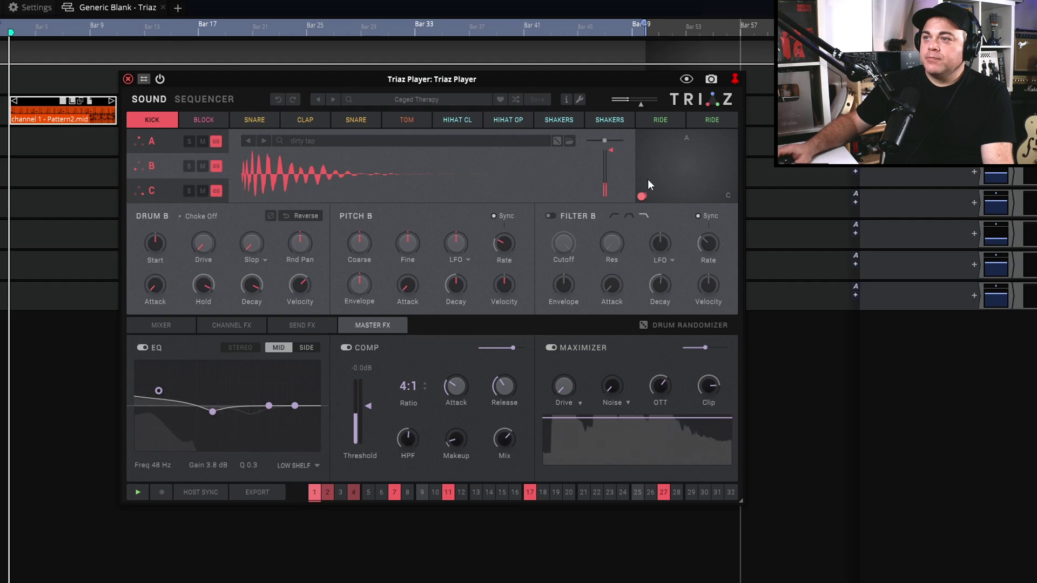
left_click_drag(642, 197, 740, 210)
left_click(146, 121)
left_click_drag(731, 197, 693, 166)
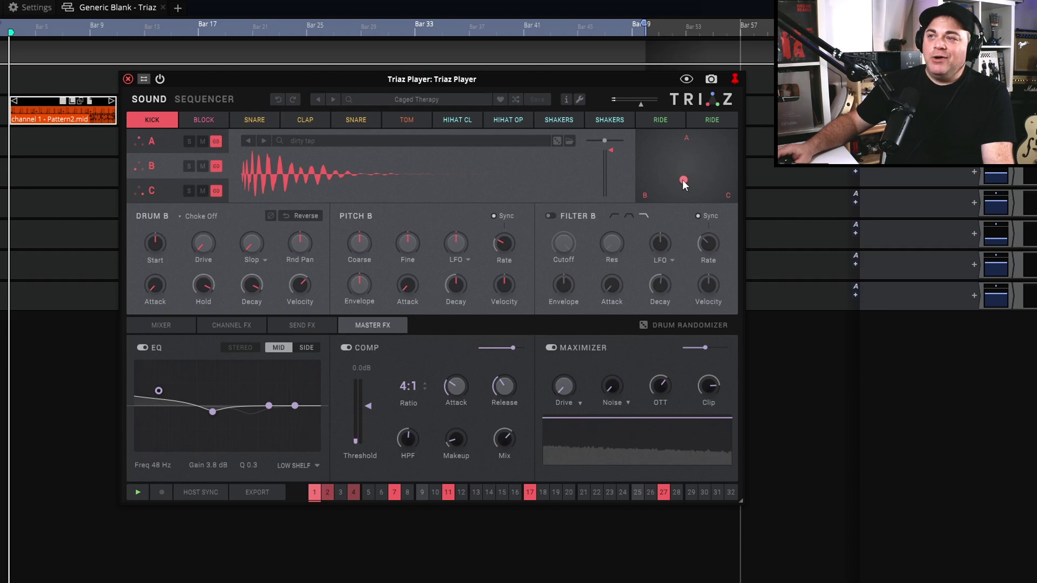
left_click_drag(671, 175, 683, 188)
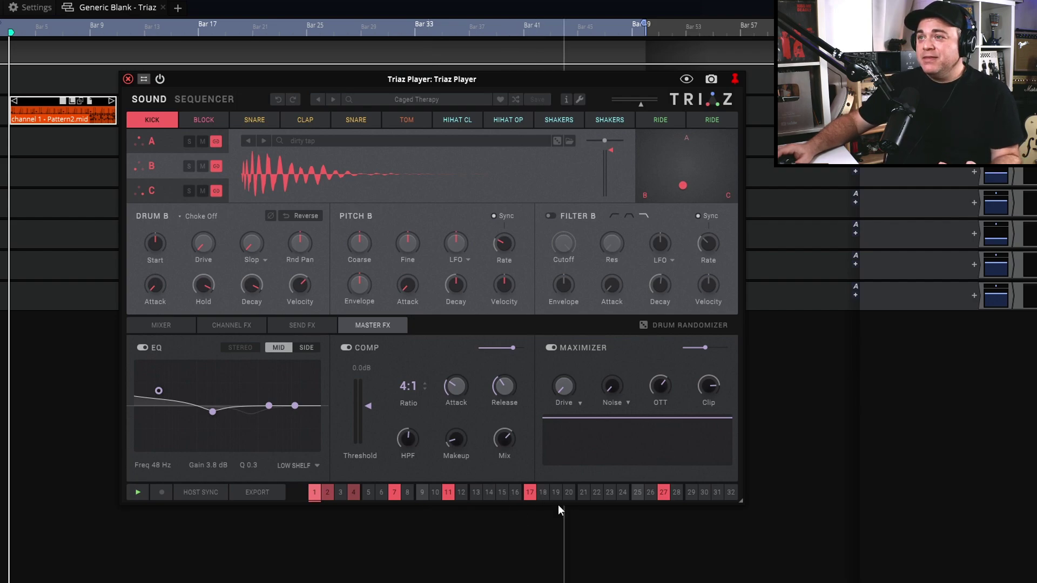
Open the sample browser for the kick's layer B and close it again
left_click(305, 138)
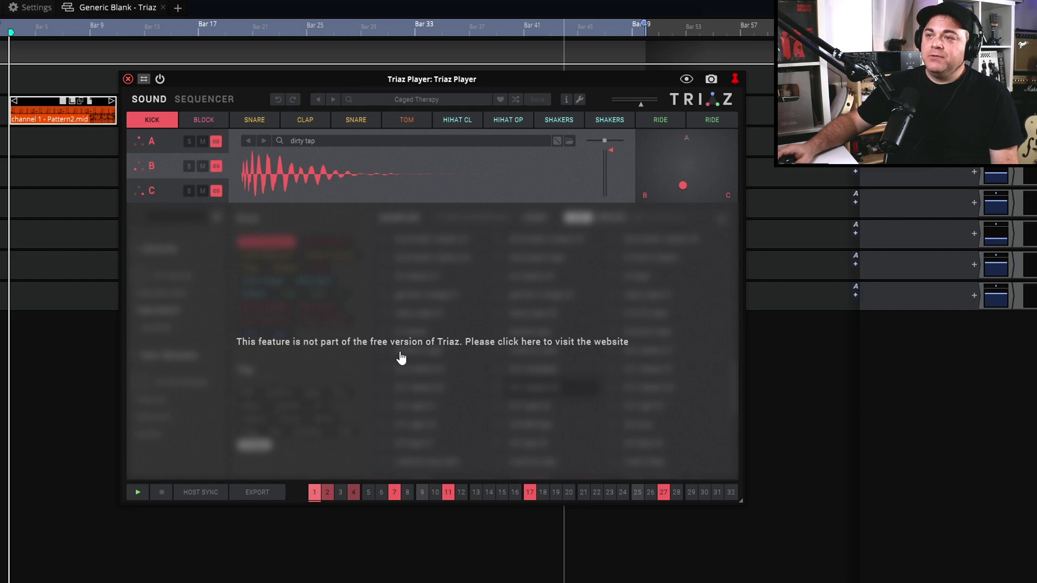
left_click(491, 219)
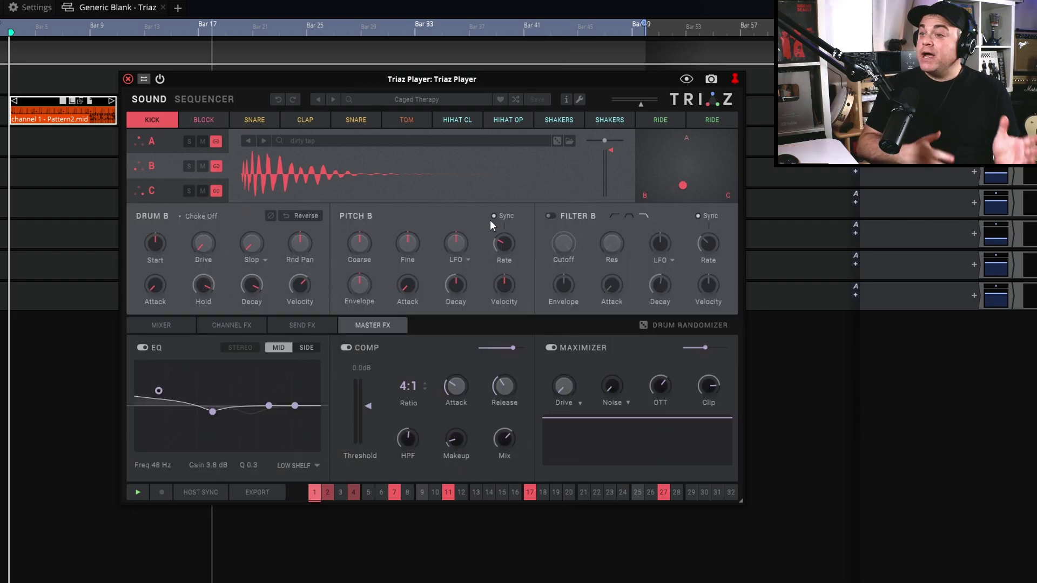